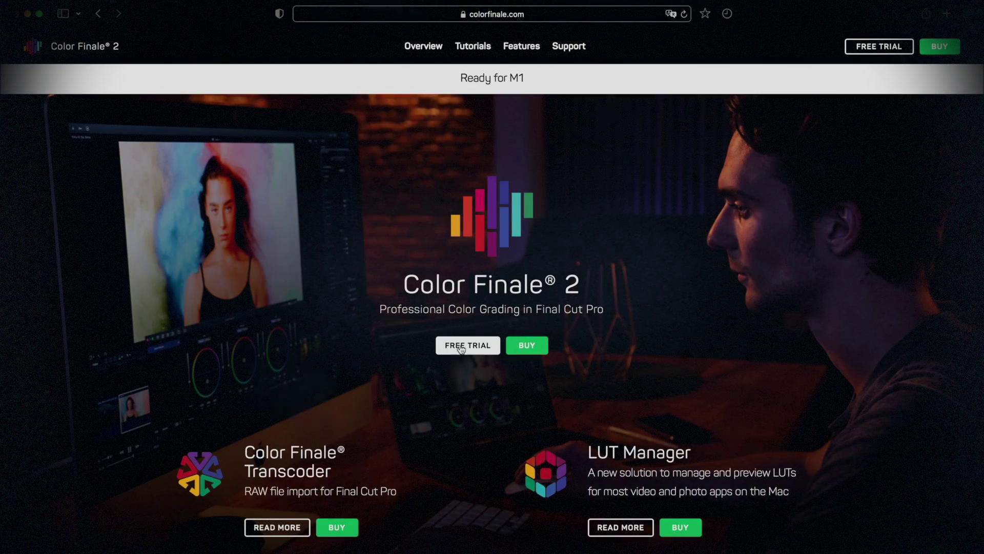
# Step: Request the Color Finale 2 free trial on colorfinale.com and accept the licence agreement
pyautogui.click(462, 347)
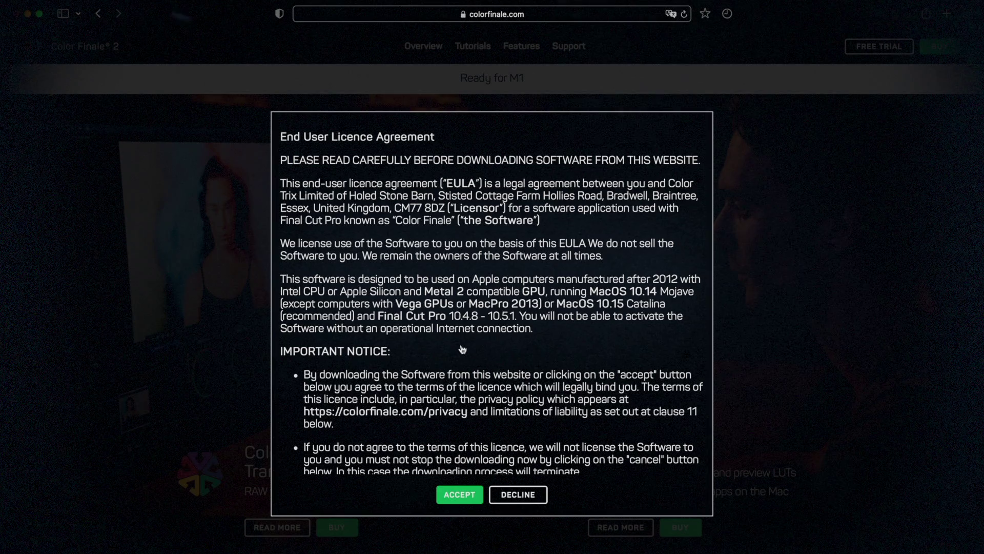
pyautogui.click(462, 496)
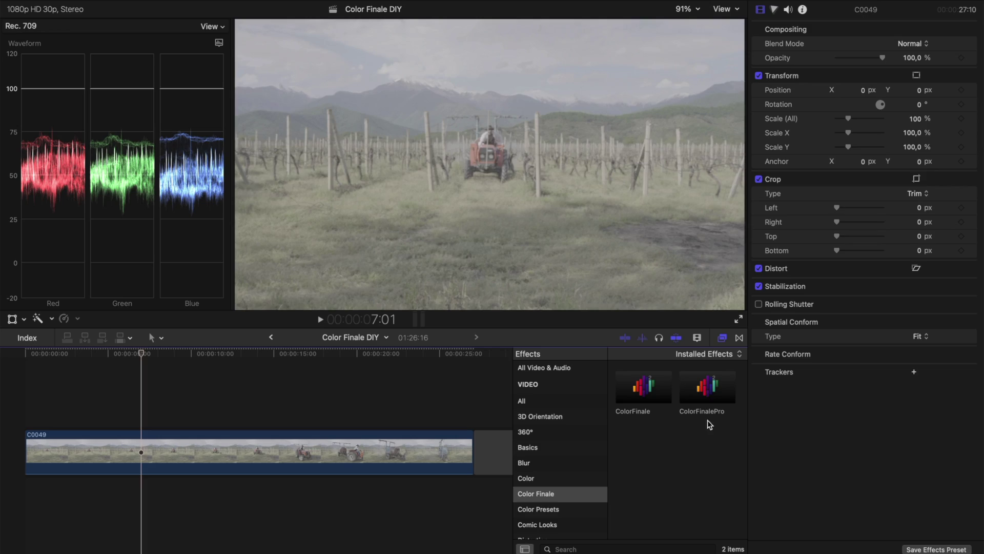
# Step: Apply ColorFinalePro to clip C0049 and open the Color Finale layer editor
pyautogui.doubleClick(709, 392)
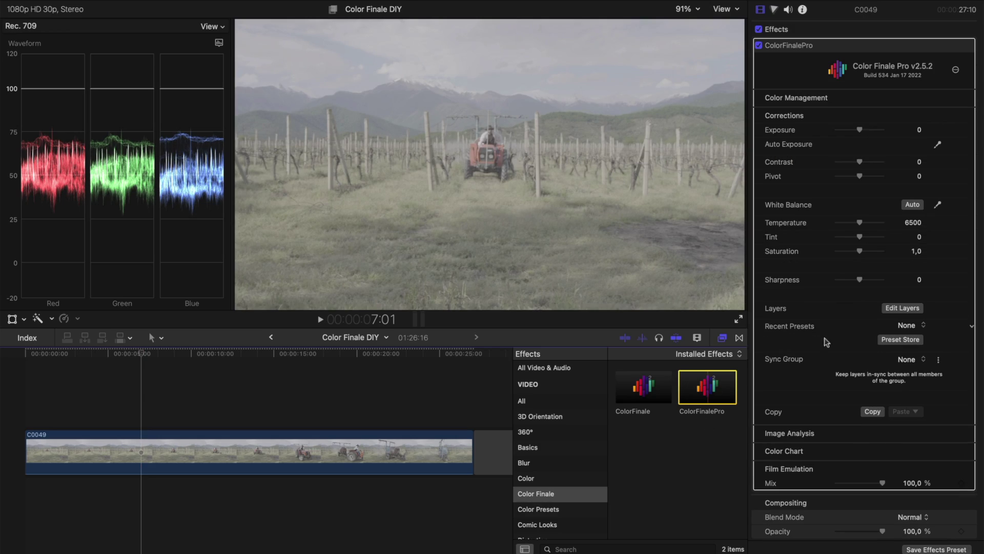
pyautogui.click(904, 308)
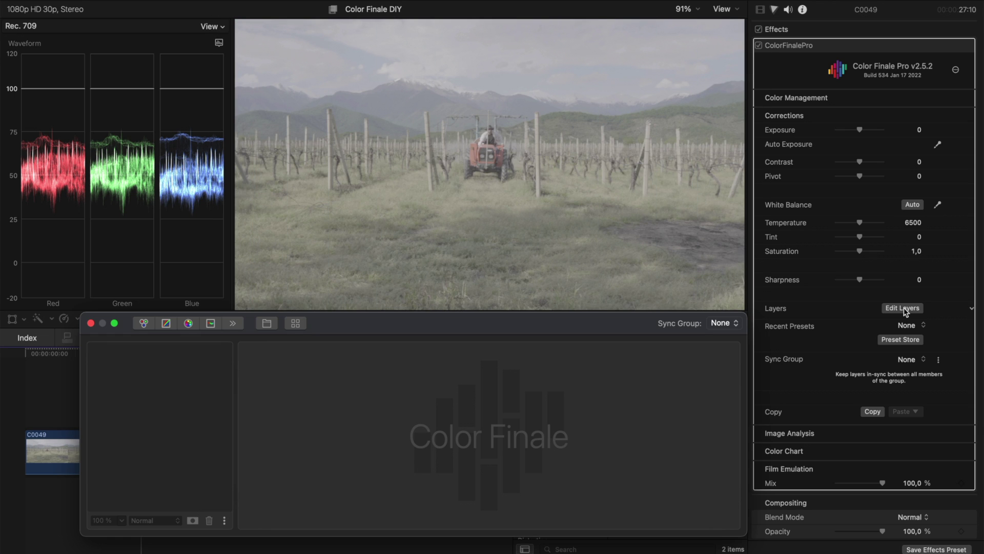
# Step: Add the Raw to Rec709 LUT from the LUT browser as a layer
pyautogui.click(302, 325)
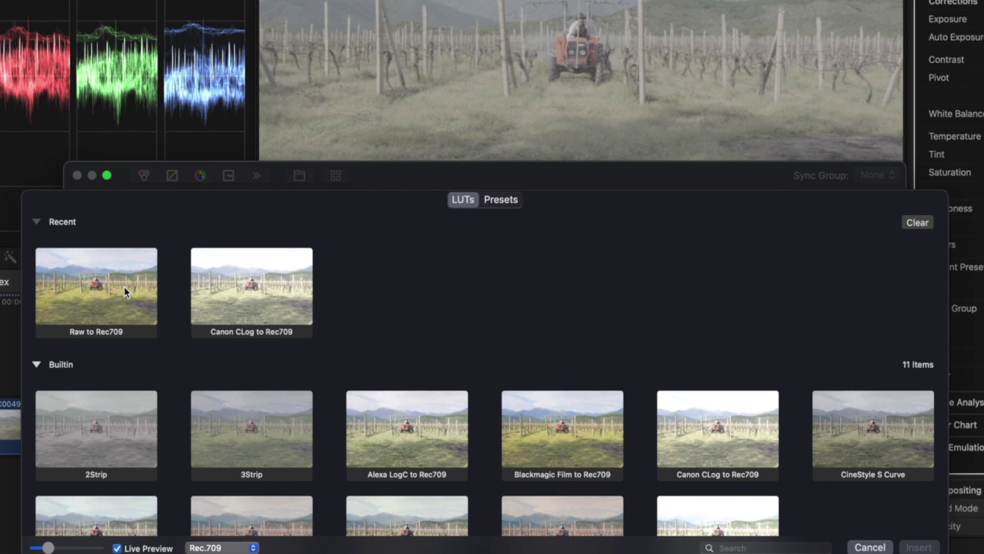
pyautogui.doubleClick(120, 286)
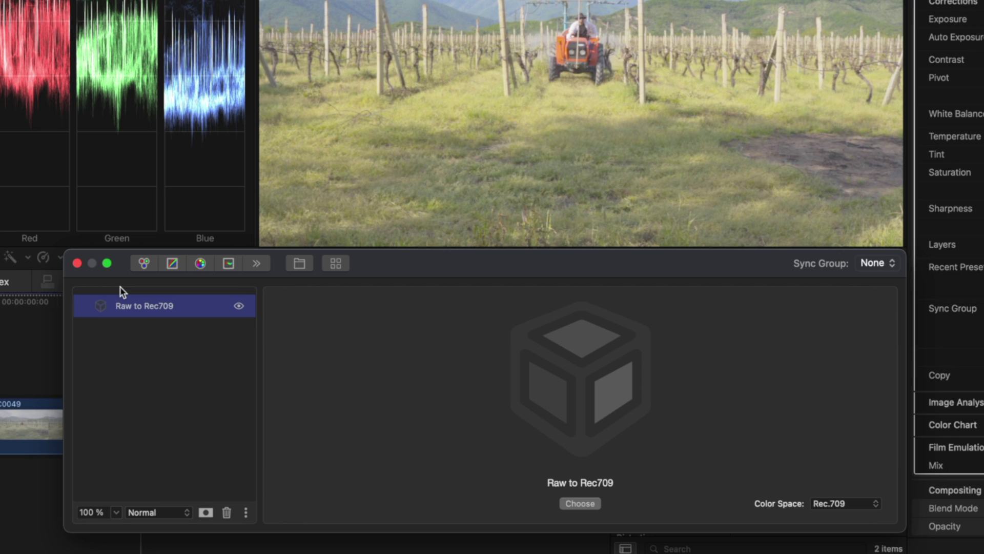
# Step: Create a new layer group and move it below the Raw to Rec709 layer
pyautogui.click(155, 328)
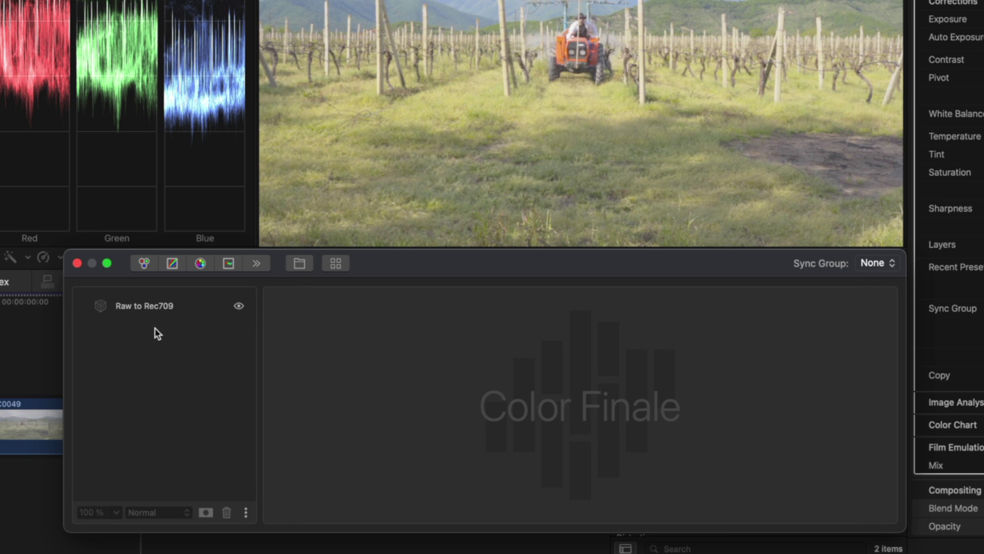
pyautogui.click(300, 264)
pyautogui.moveTo(180, 312); pyautogui.dragTo(160, 337)
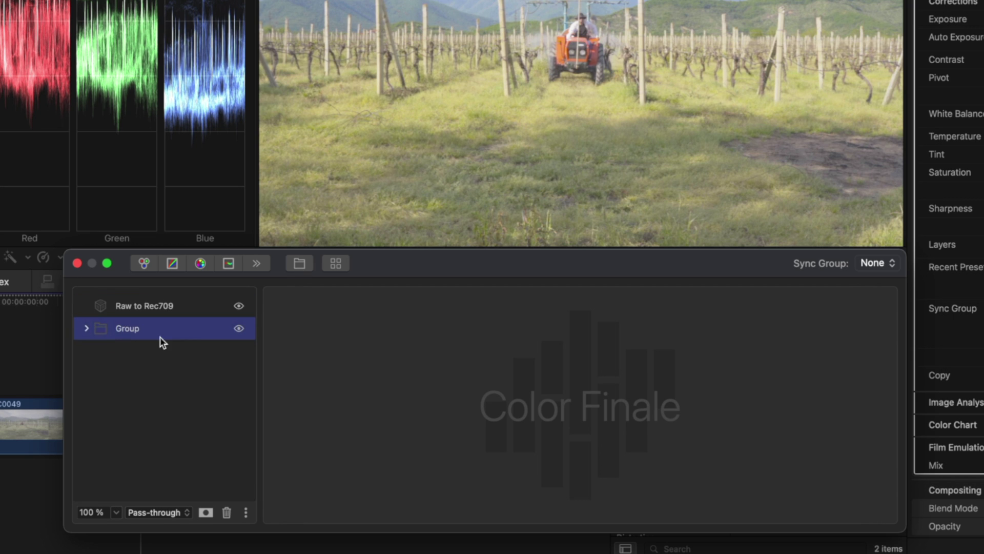
# Step: Add two Log Wheels layers inside the group
pyautogui.click(263, 266)
pyautogui.click(280, 353)
pyautogui.click(256, 263)
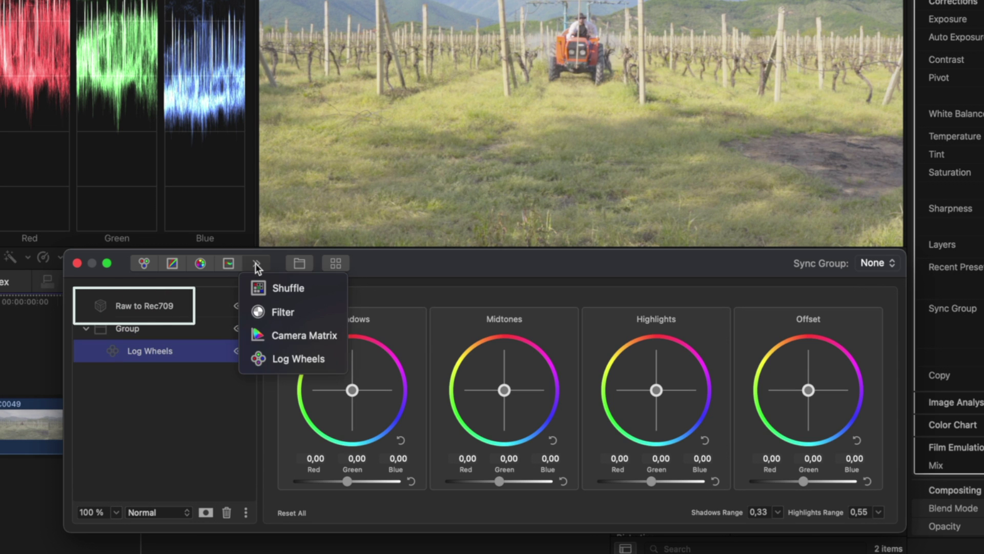
pyautogui.click(271, 359)
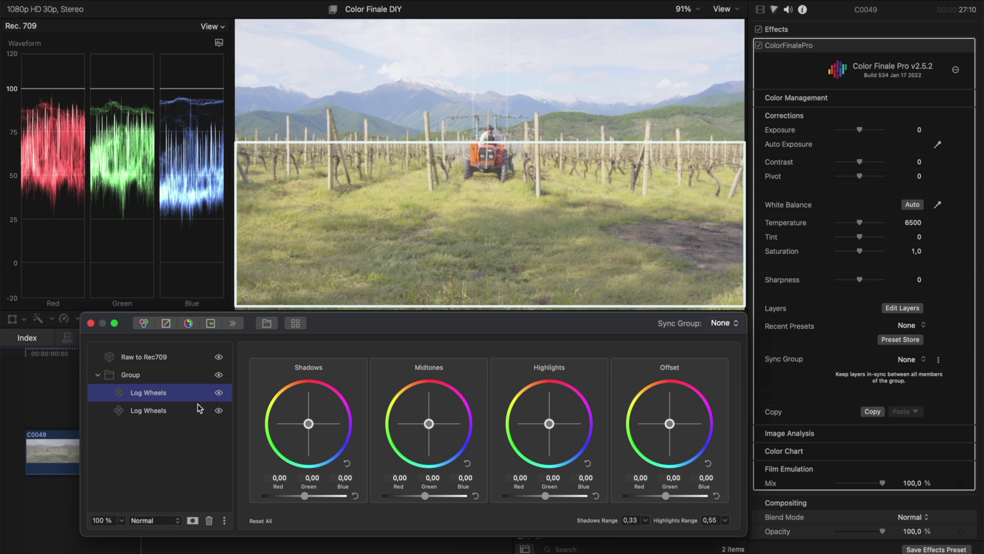
# Step: Give the Group a linear gradient Edge mask along the horizon at 0.495, 0.624
pyautogui.click(174, 378)
pyautogui.click(193, 520)
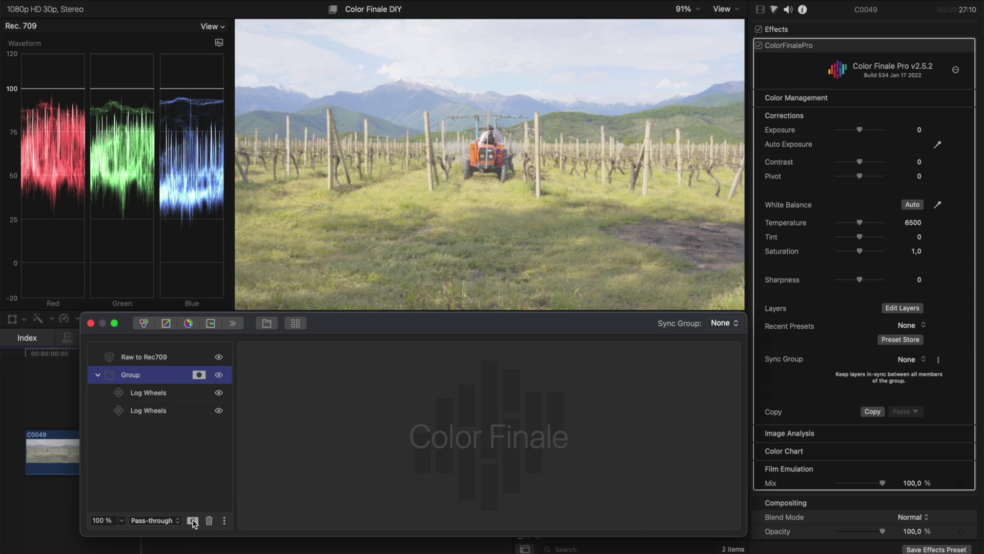
pyautogui.click(199, 377)
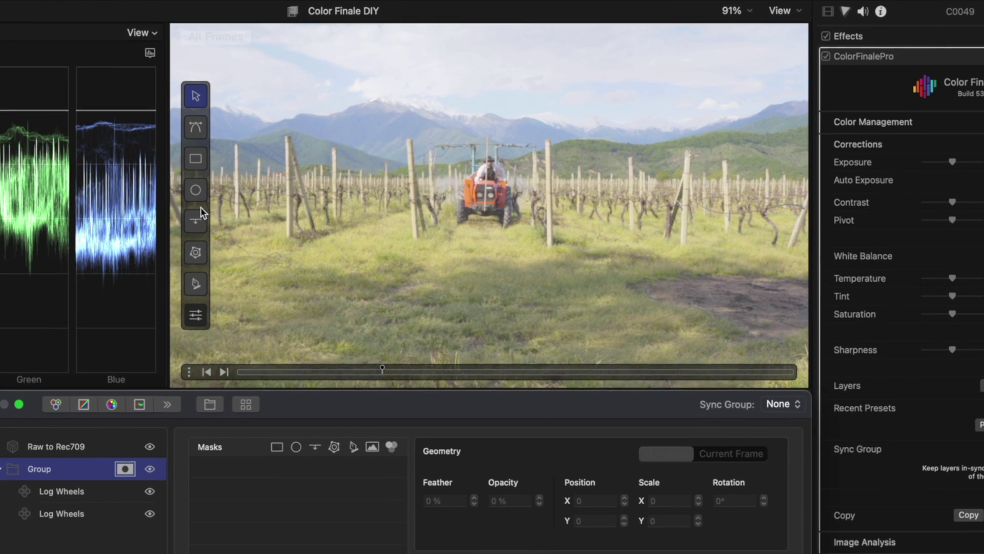
pyautogui.click(196, 220)
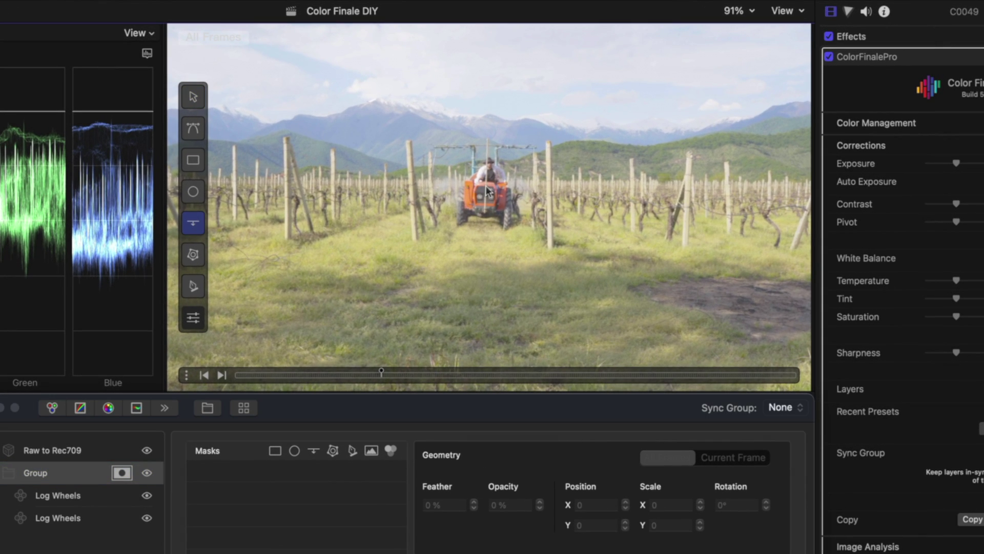
pyautogui.moveTo(488, 192)
pyautogui.mouseDown()
pyautogui.moveTo(472, 138)
pyautogui.moveTo(497, 147)
pyautogui.moveTo(486, 137)
pyautogui.mouseUp()
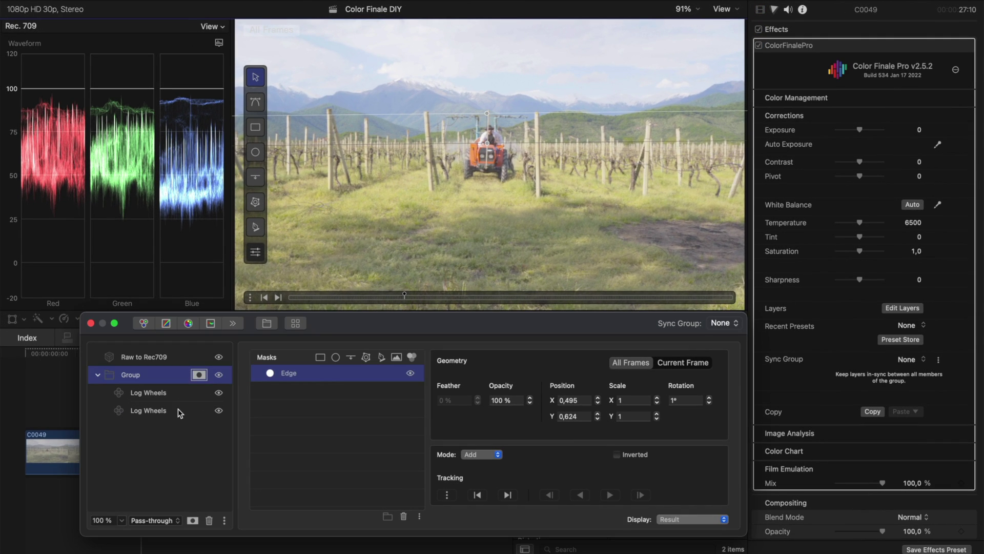
pyautogui.click(177, 408)
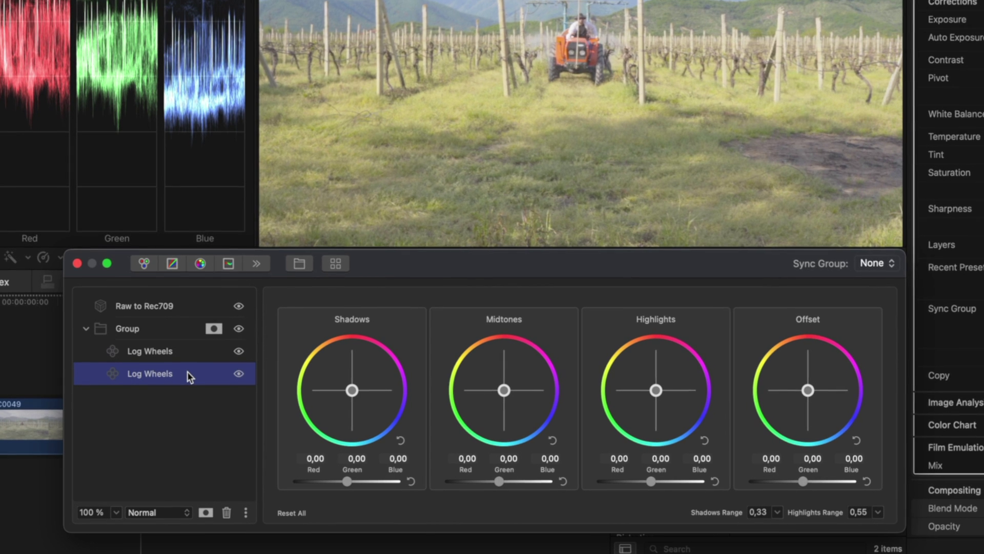
# Step: Invert the group mask for the second Log Wheels layer and rename it 'grass'
pyautogui.rightClick(188, 374)
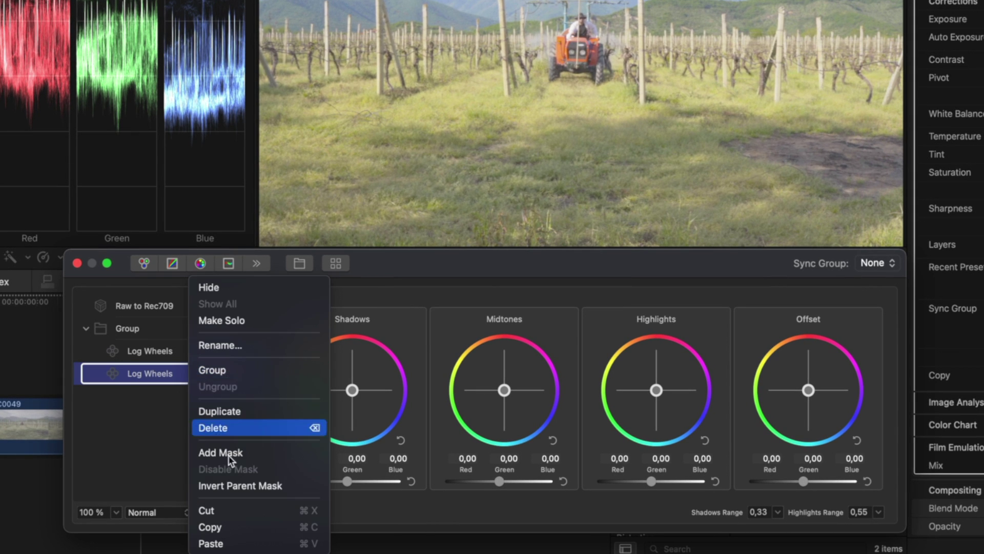
pyautogui.click(238, 479)
pyautogui.rightClick(172, 375)
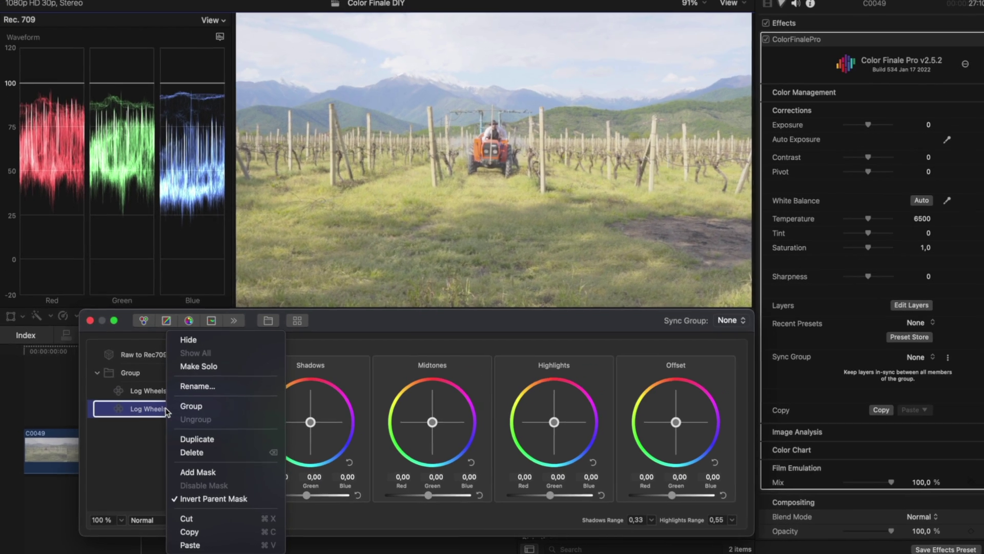
pyautogui.click(196, 390)
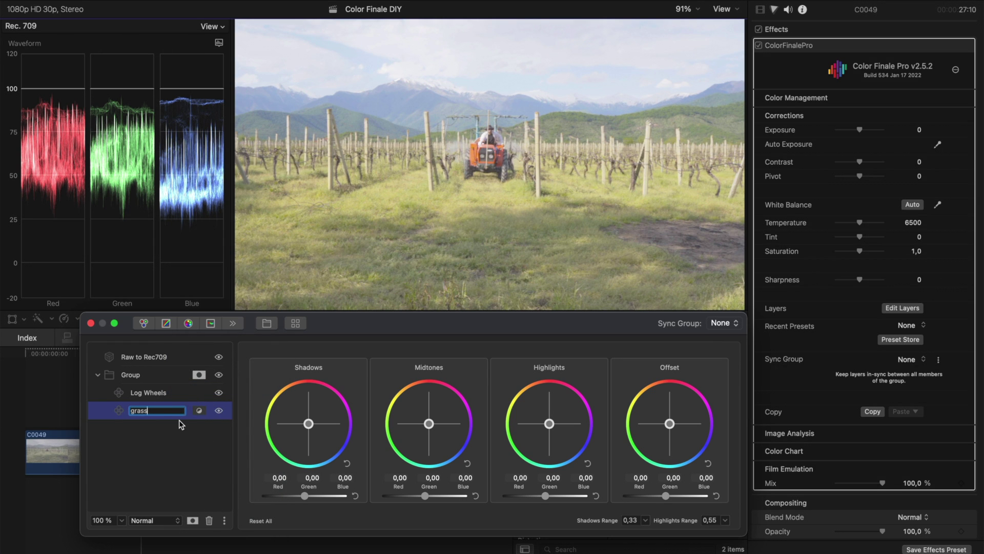
pyautogui.press('Return')
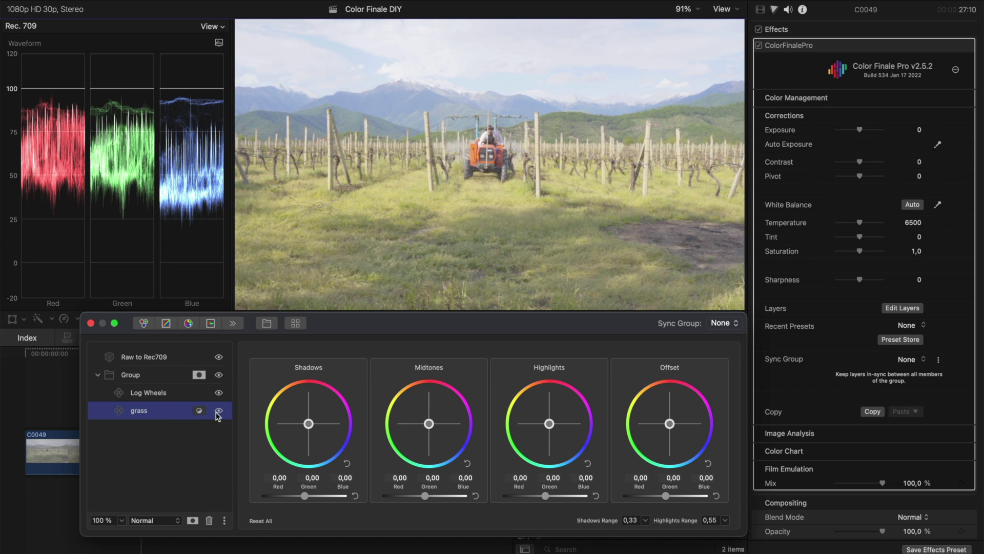
# Step: Grade the grass: lower offset, midtones 0,37, lifted shadows, highlights range 0,57, shadows range 0,32
pyautogui.moveTo(665, 495); pyautogui.dragTo(632, 496)
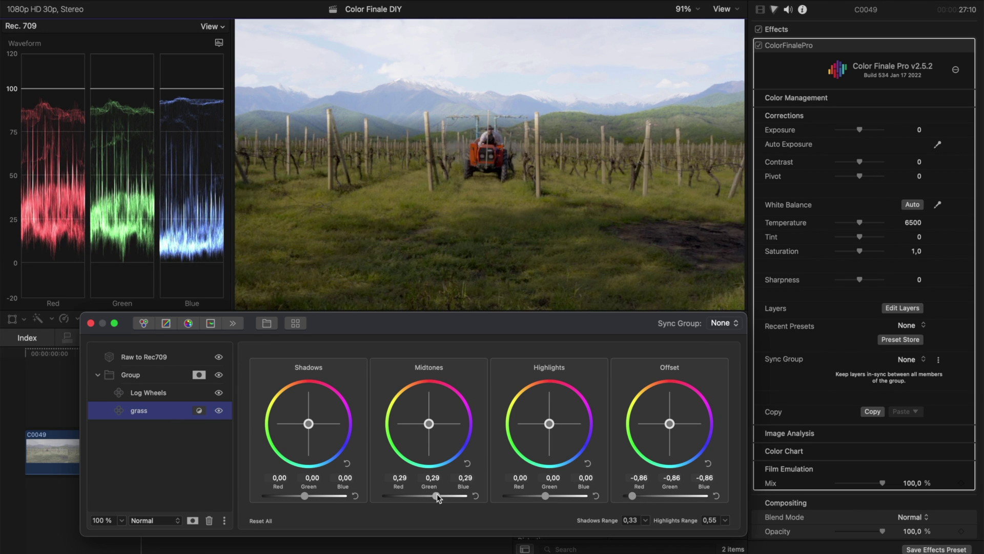
pyautogui.moveTo(425, 496); pyautogui.dragTo(439, 496)
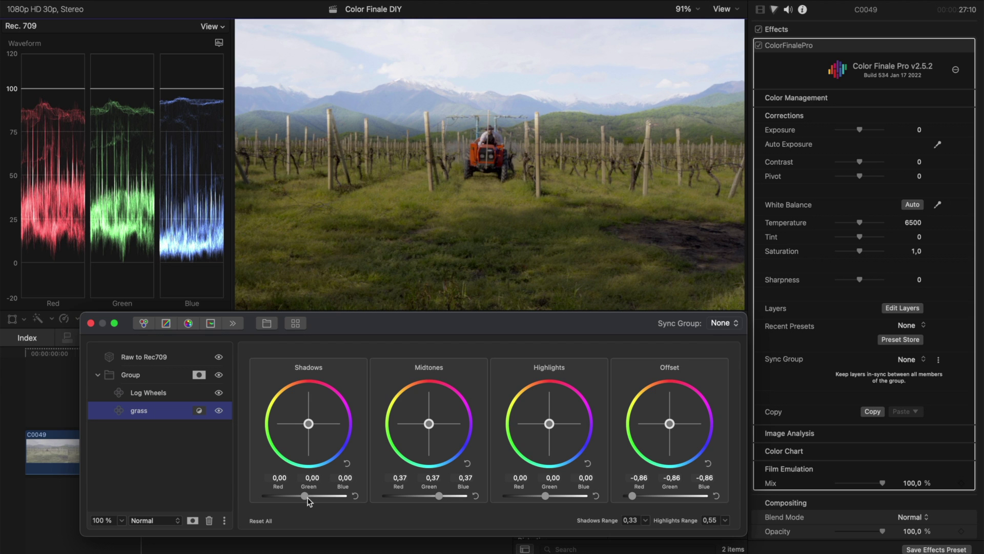
pyautogui.moveTo(307, 497); pyautogui.dragTo(314, 496)
pyautogui.click(723, 521)
pyautogui.moveTo(728, 536); pyautogui.dragTo(731, 537)
pyautogui.click(645, 520)
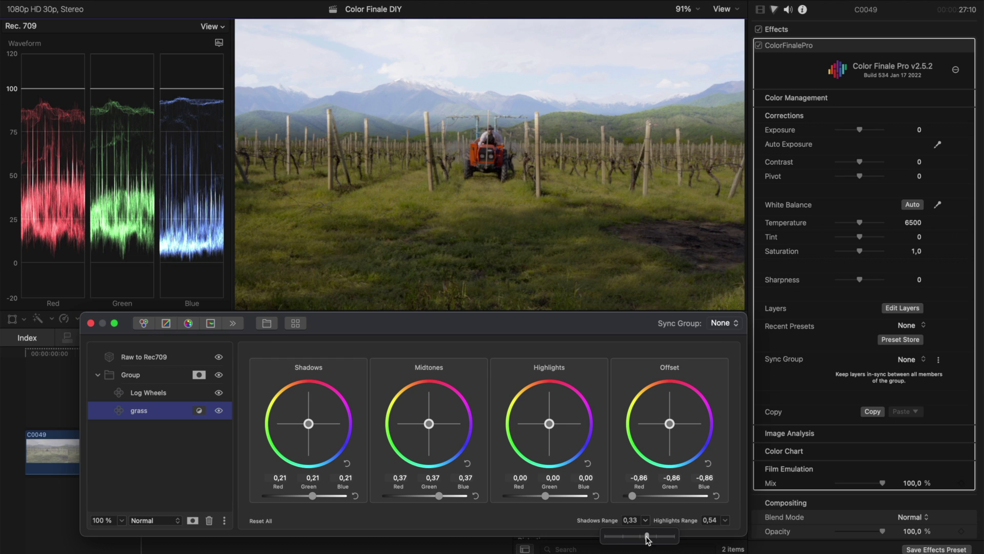
pyautogui.moveTo(647, 536); pyautogui.dragTo(646, 535)
# Step: Darken the grass shadows, shift offset toward green, brighten midtones, then hide the layer to compare
pyautogui.moveTo(313, 497); pyautogui.dragTo(309, 496)
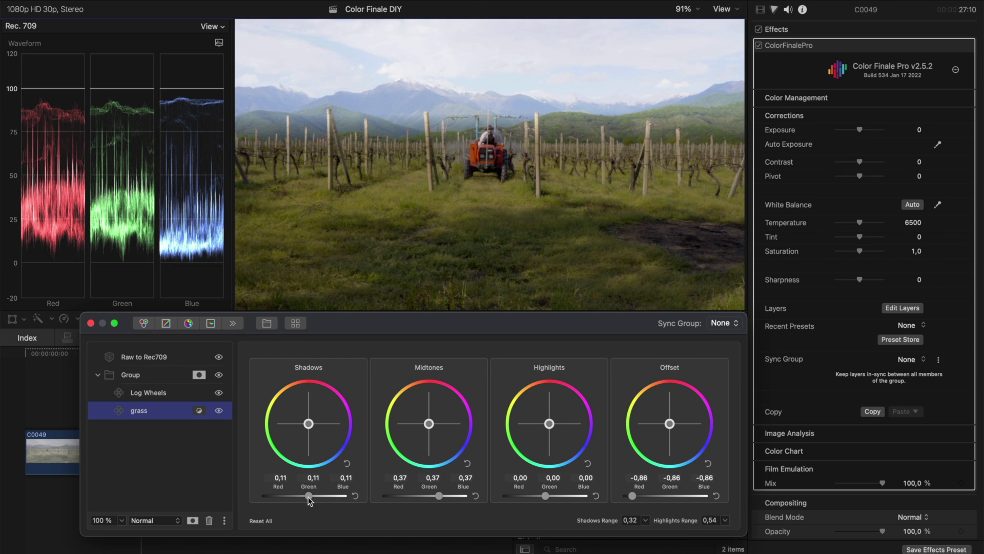
pyautogui.moveTo(669, 424); pyautogui.dragTo(654, 433)
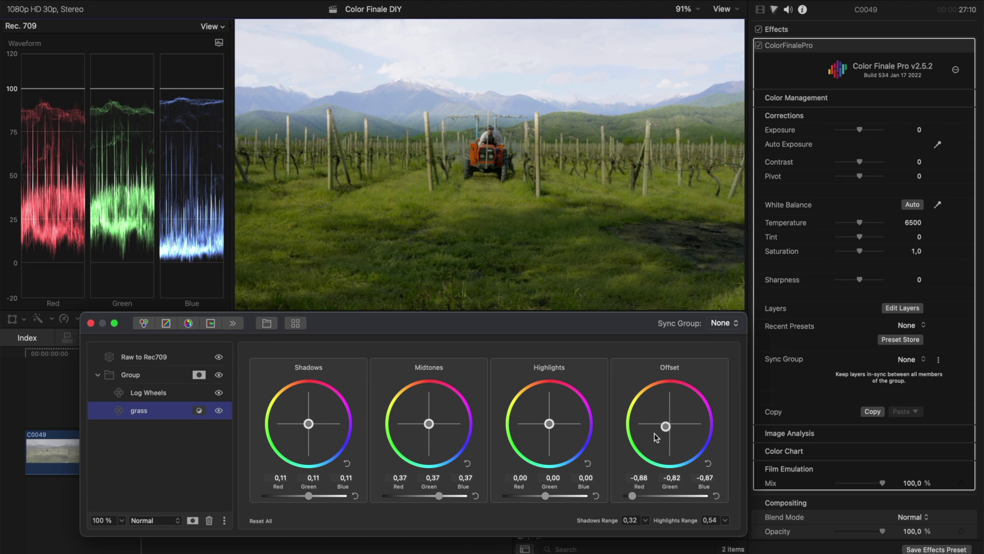
pyautogui.moveTo(440, 497); pyautogui.dragTo(447, 495)
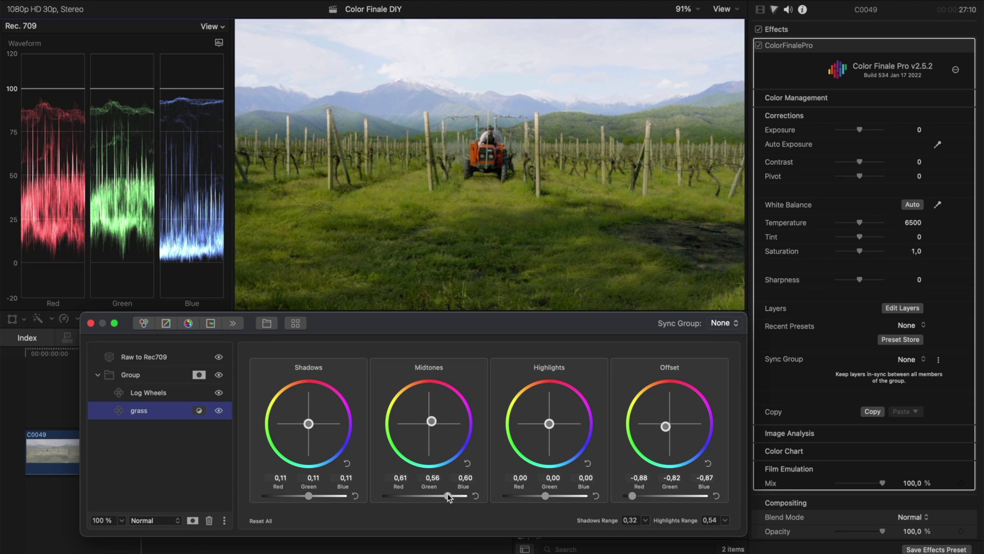
pyautogui.click(219, 410)
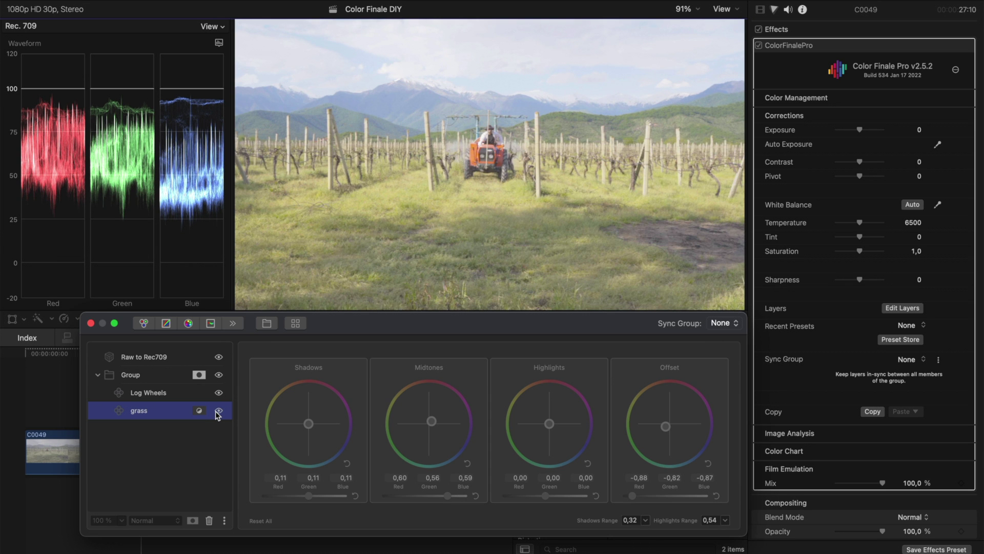
# Step: Re-enable the grass grade and rename the other Log Wheels layer to 'sky'
pyautogui.click(219, 411)
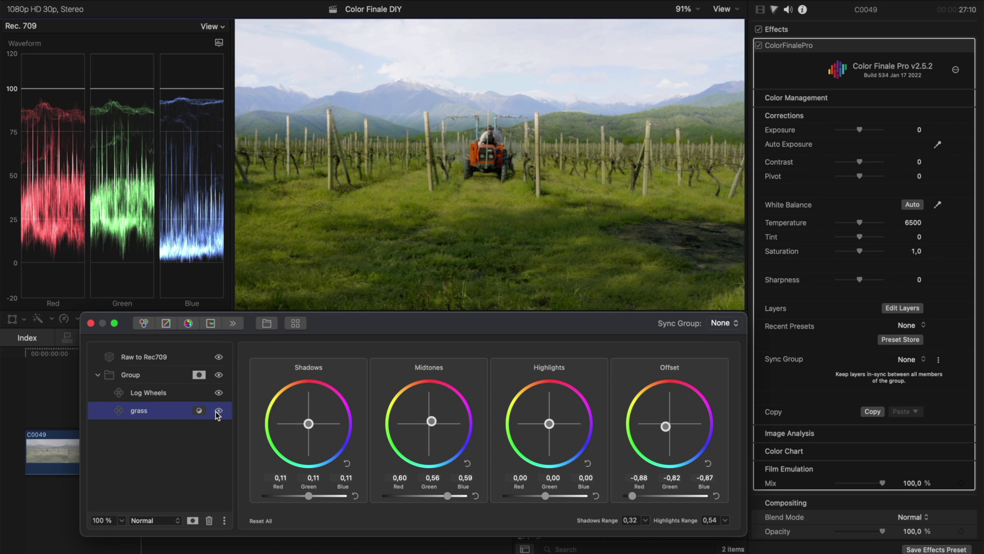
pyautogui.click(174, 393)
pyautogui.rightClick(171, 394)
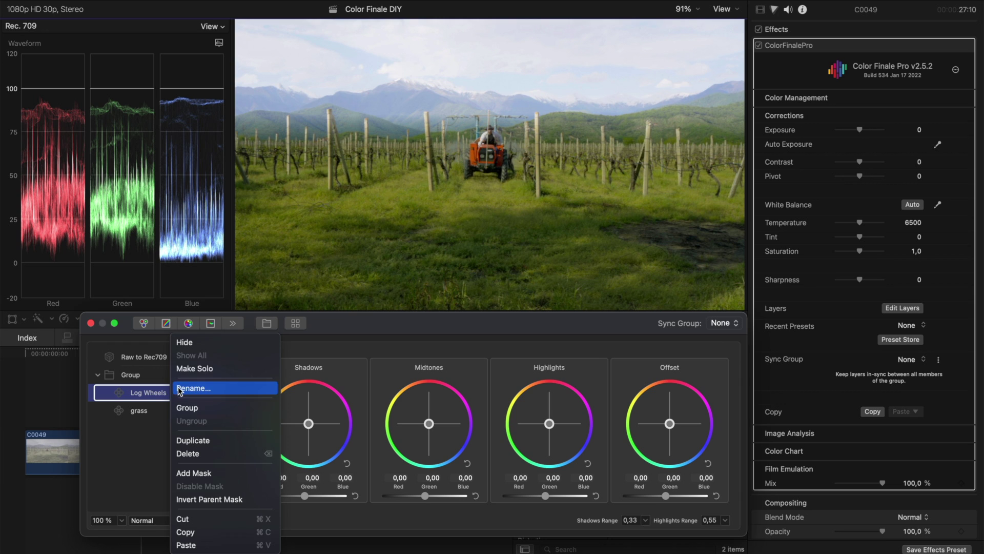
pyautogui.click(193, 388)
pyautogui.write('sky')
pyautogui.click(170, 428)
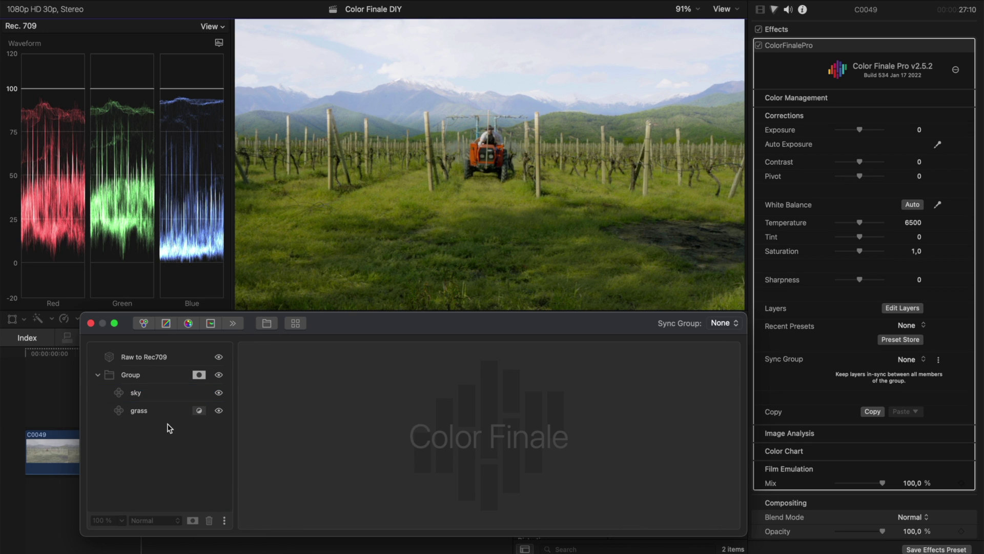
# Step: Lower the sky's offset and midtones, raise highlights to 0,88 with highlights range 0,50
pyautogui.click(170, 398)
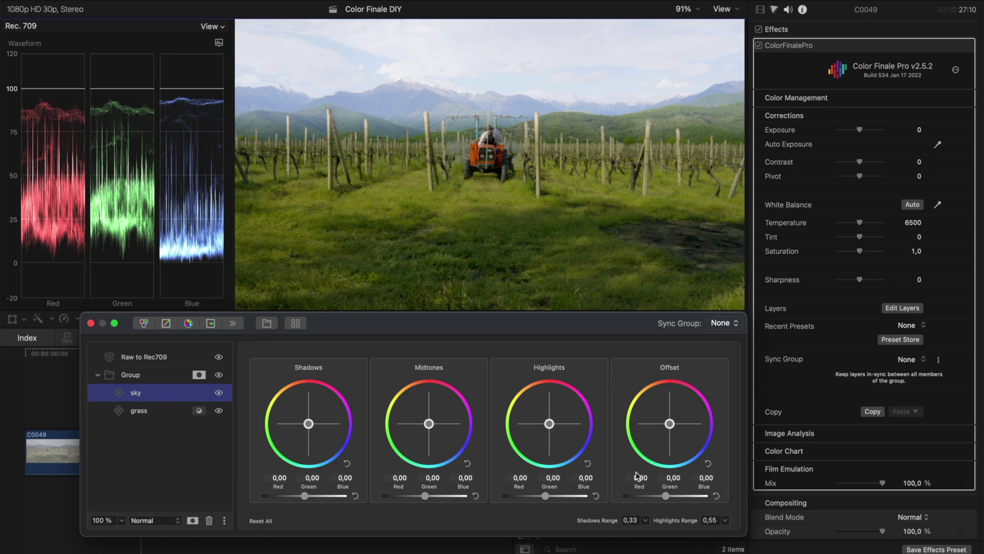
pyautogui.moveTo(665, 496); pyautogui.dragTo(660, 497)
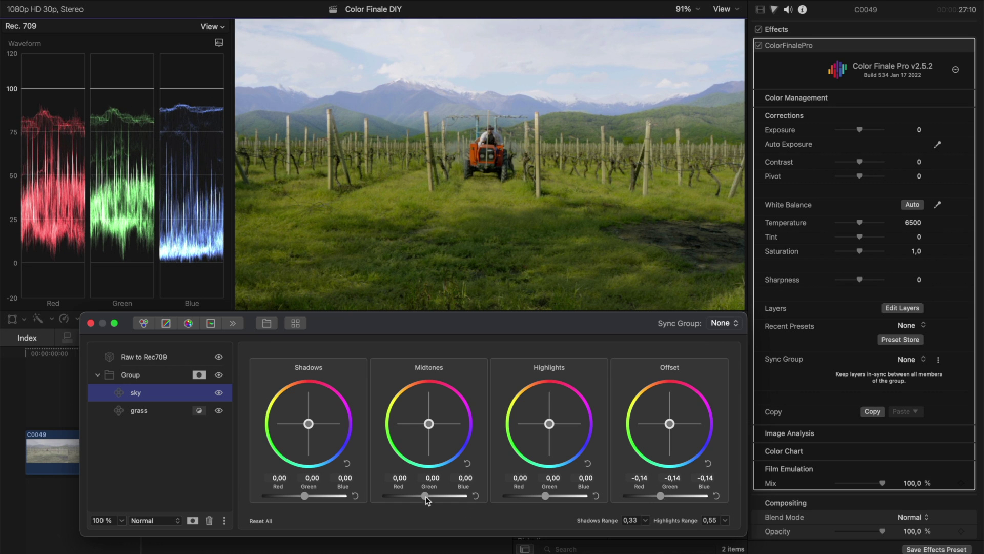
pyautogui.moveTo(426, 496); pyautogui.dragTo(406, 498)
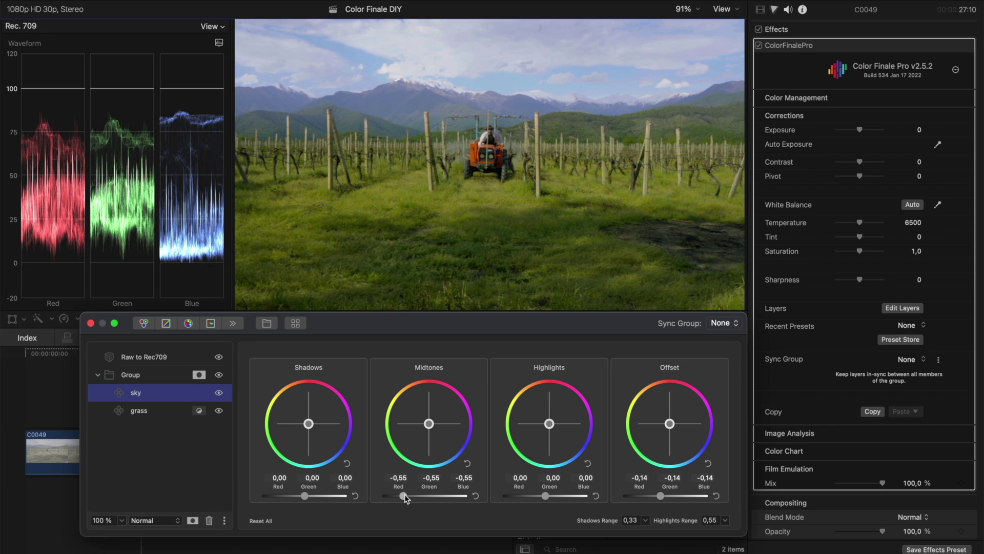
pyautogui.moveTo(546, 497); pyautogui.dragTo(579, 496)
pyautogui.click(726, 520)
pyautogui.moveTo(723, 537); pyautogui.dragTo(721, 536)
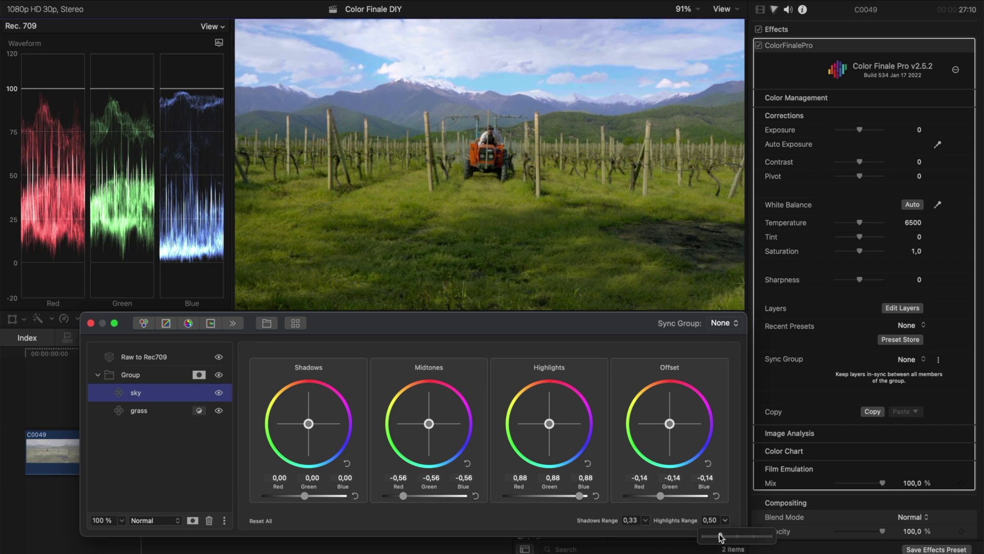
# Step: Tint the sky's offset and midtones toward blue, then toggle the layer to compare
pyautogui.moveTo(659, 426); pyautogui.dragTo(656, 420)
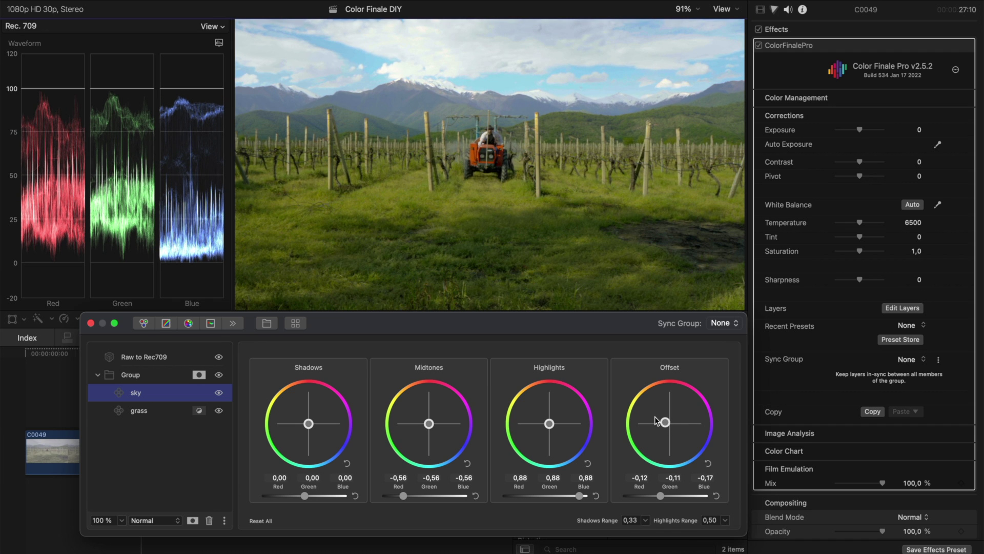
pyautogui.moveTo(439, 423); pyautogui.dragTo(465, 471)
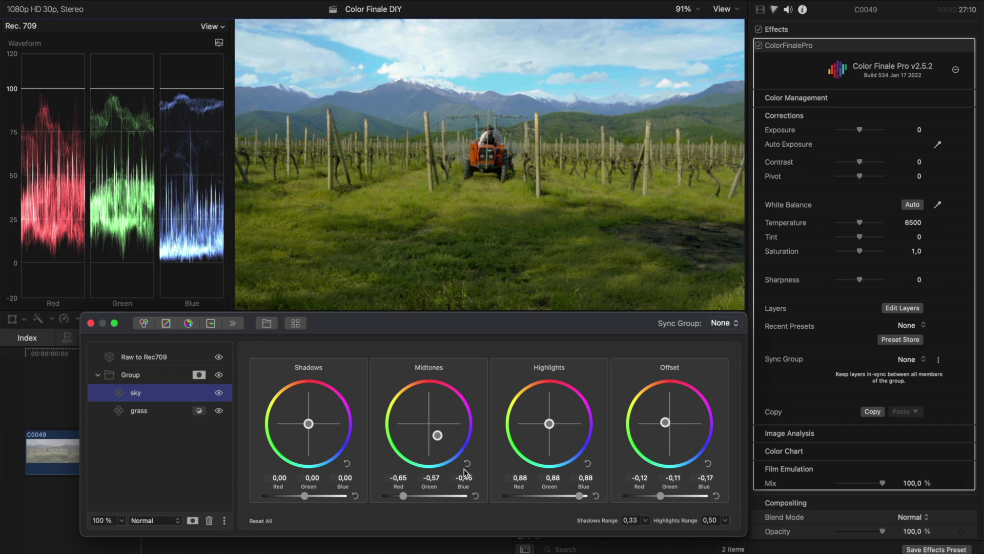
pyautogui.click(219, 395)
pyautogui.click(219, 395)
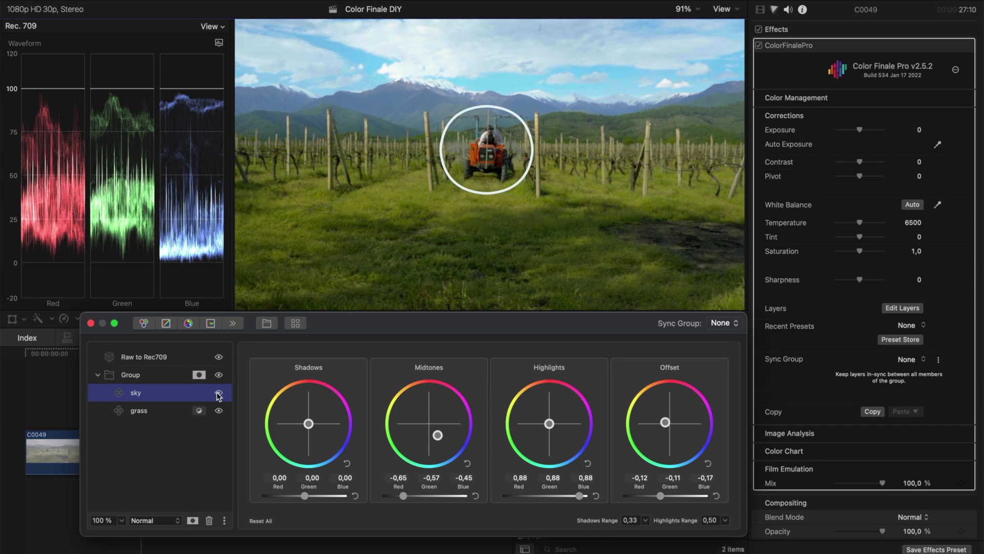
pyautogui.click(171, 438)
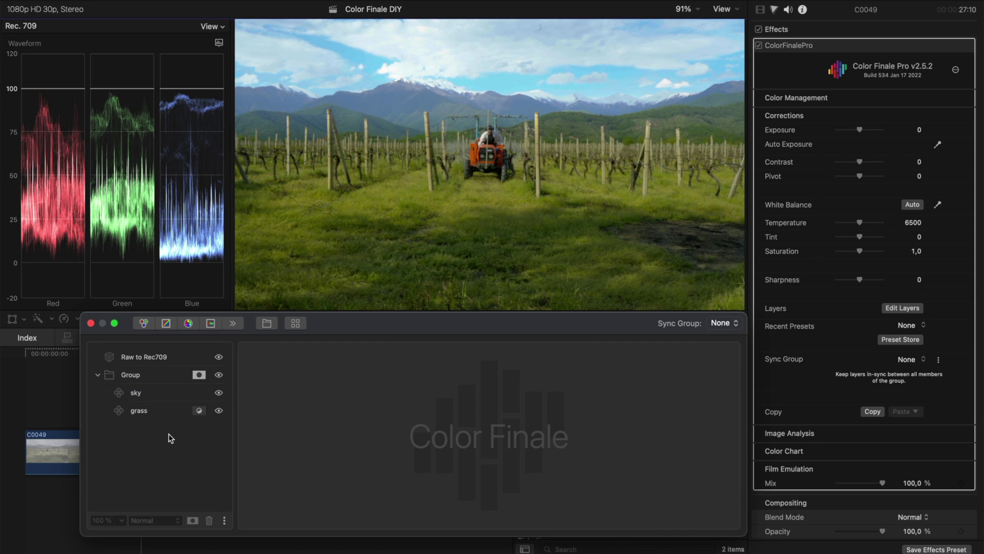
# Step: Add a Six Vectors layer named 'vehicle' boosting reds (Hue 0,117, Saturation 0,164, Luminosity -0,201)
pyautogui.click(192, 321)
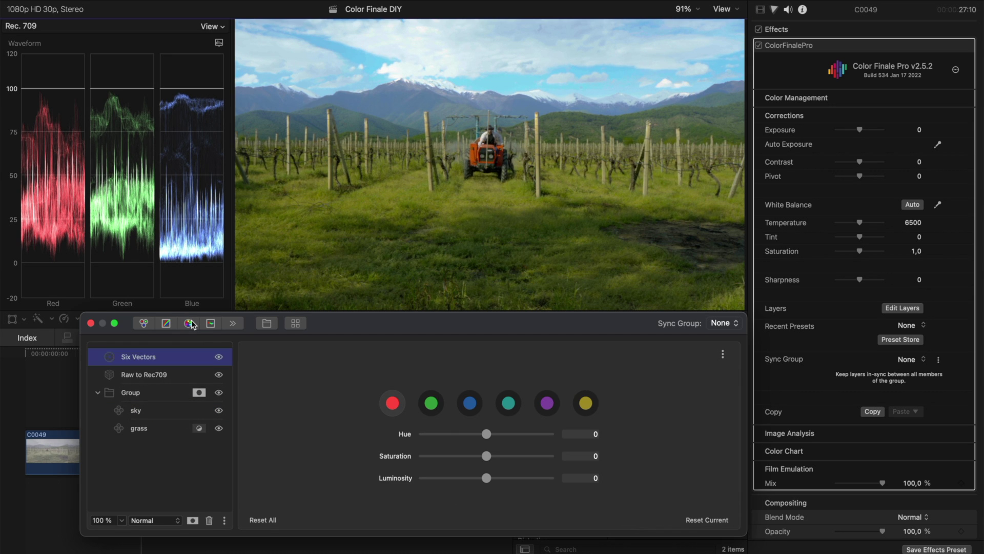
pyautogui.rightClick(158, 361)
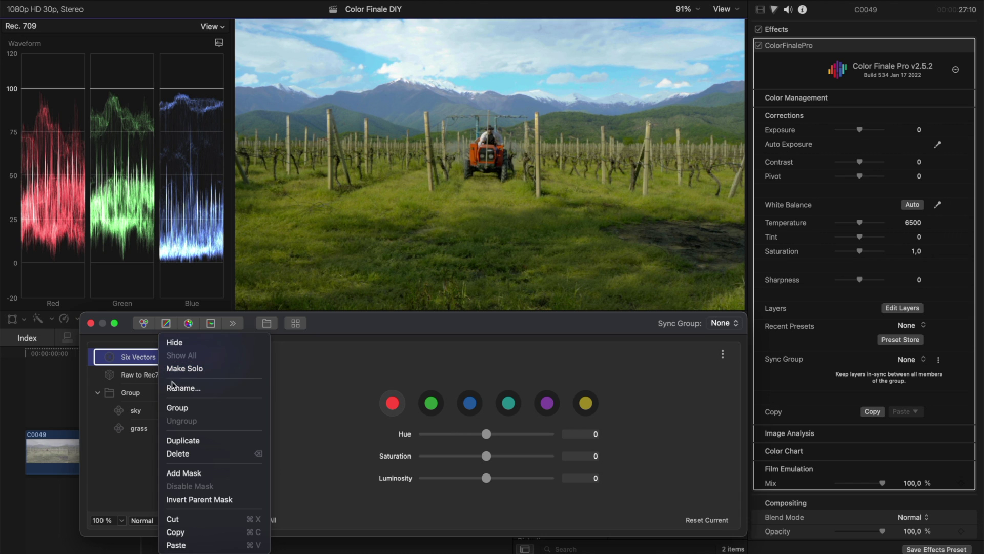
pyautogui.click(183, 388)
pyautogui.write('vehicle')
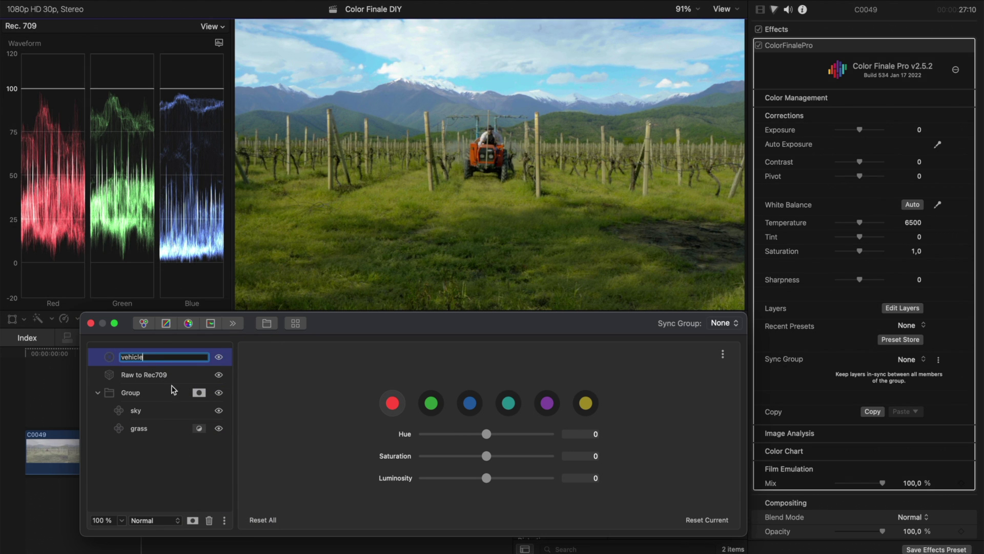
pyautogui.click(123, 458)
pyautogui.click(169, 359)
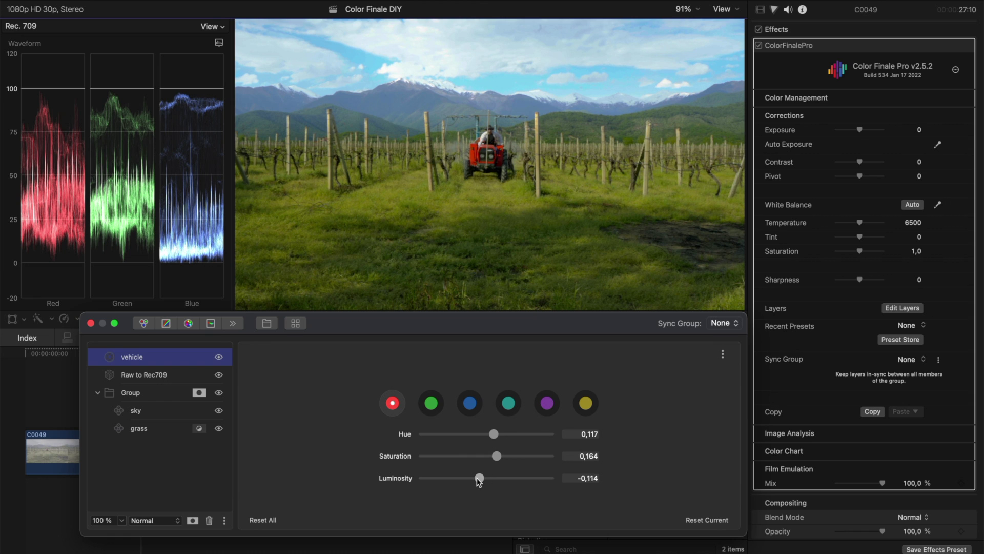
# Step: Compare the vehicle grade on and off, including at a frame where the tractor is closer
pyautogui.click(219, 359)
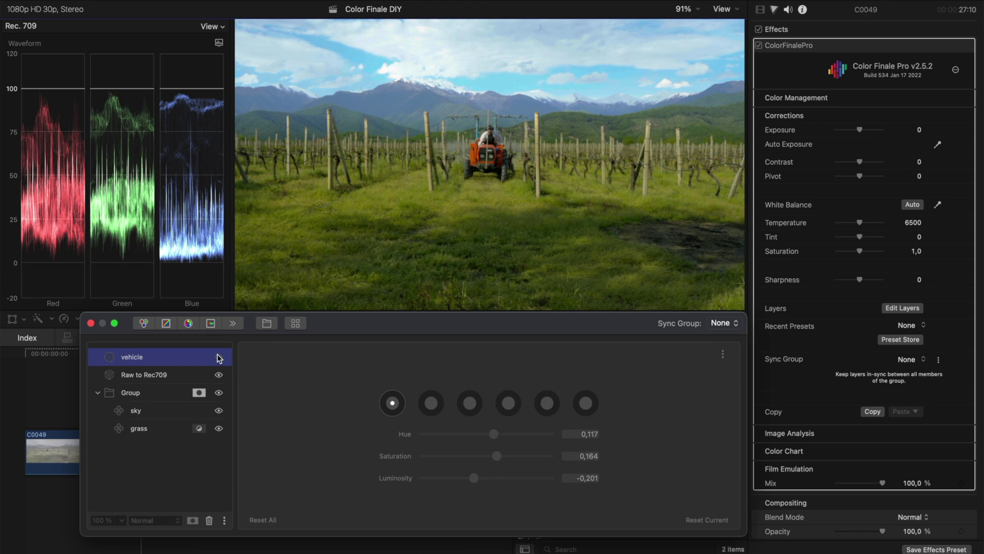
pyautogui.click(219, 358)
pyautogui.click(91, 324)
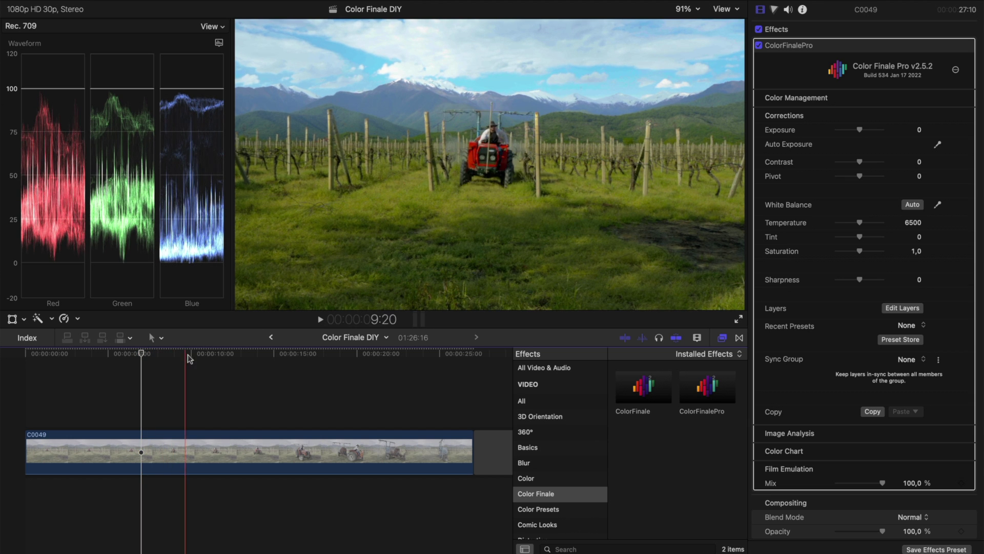
pyautogui.click(244, 360)
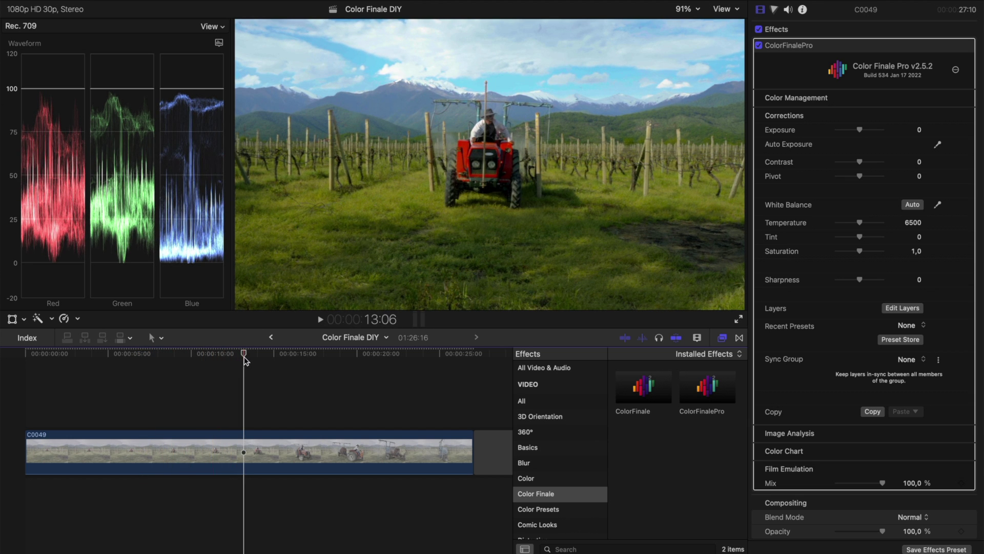
pyautogui.click(903, 308)
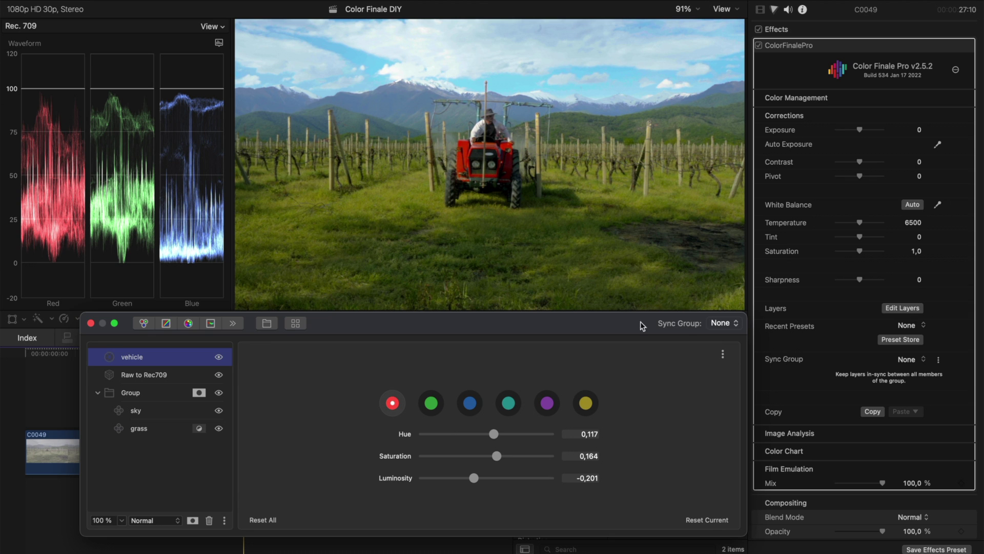
pyautogui.click(219, 358)
pyautogui.click(219, 358)
# Step: Add a Color Wheels layer with raised gamma saturation, lift 0,02, gamma -0,03 and gain 0,01
pyautogui.click(144, 324)
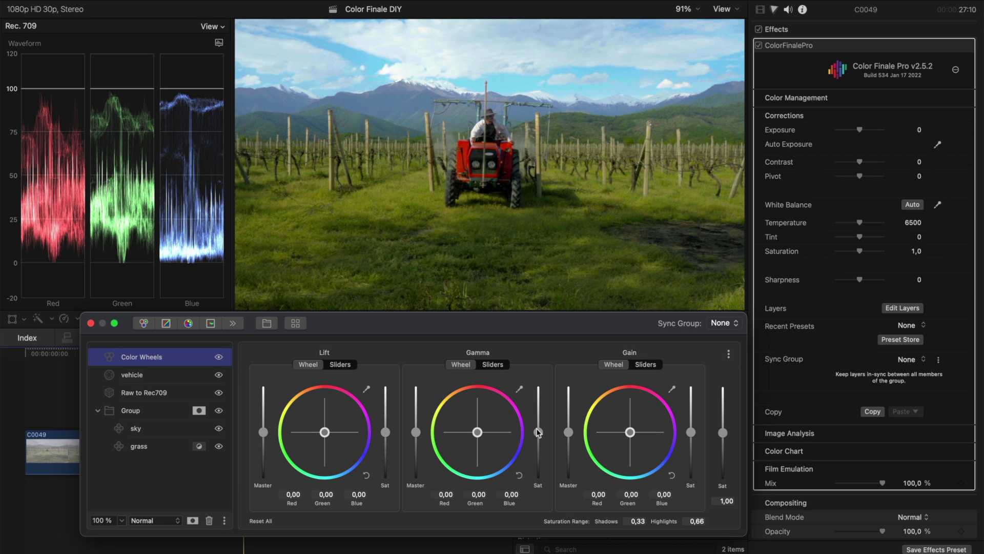
pyautogui.moveTo(537, 429); pyautogui.dragTo(537, 413)
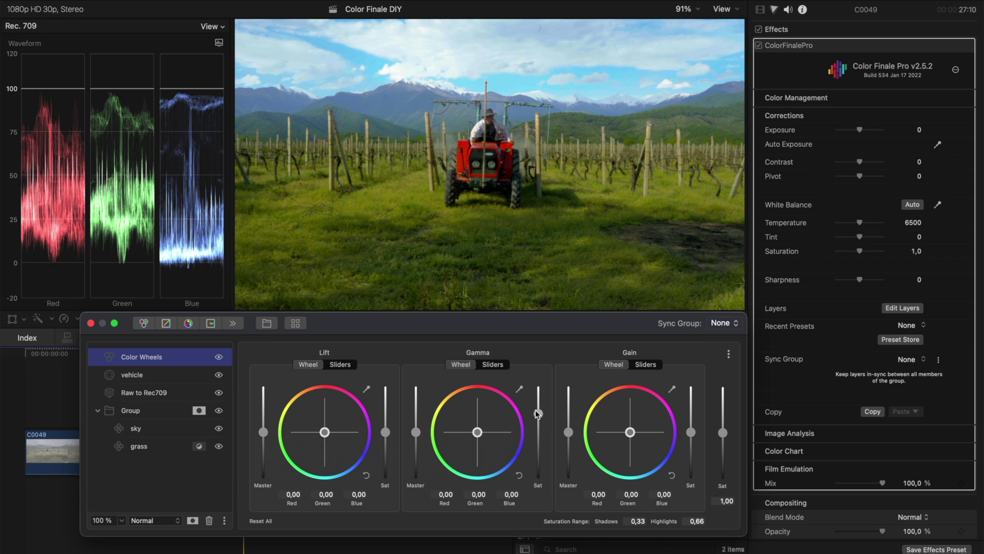
pyautogui.moveTo(568, 431); pyautogui.dragTo(568, 431)
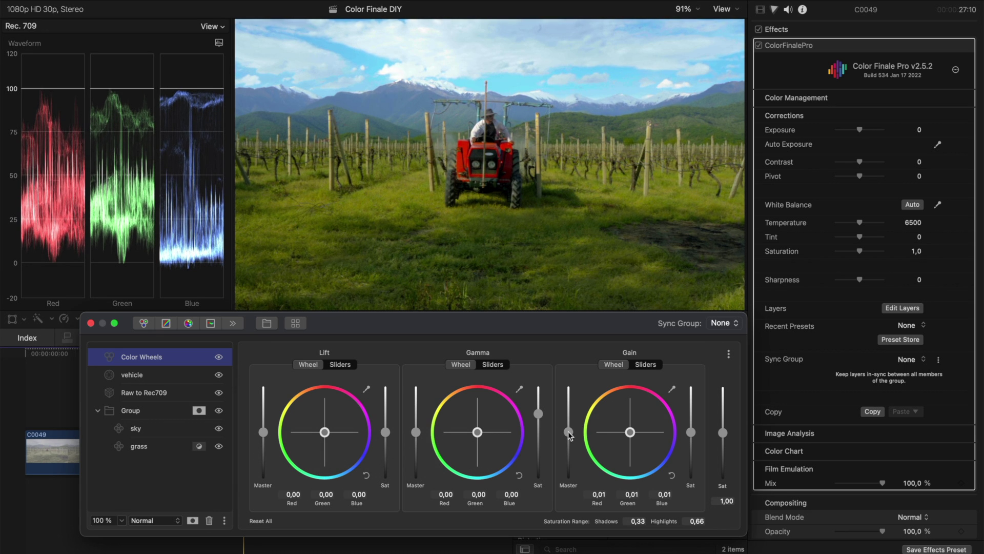
pyautogui.moveTo(264, 434); pyautogui.dragTo(265, 433)
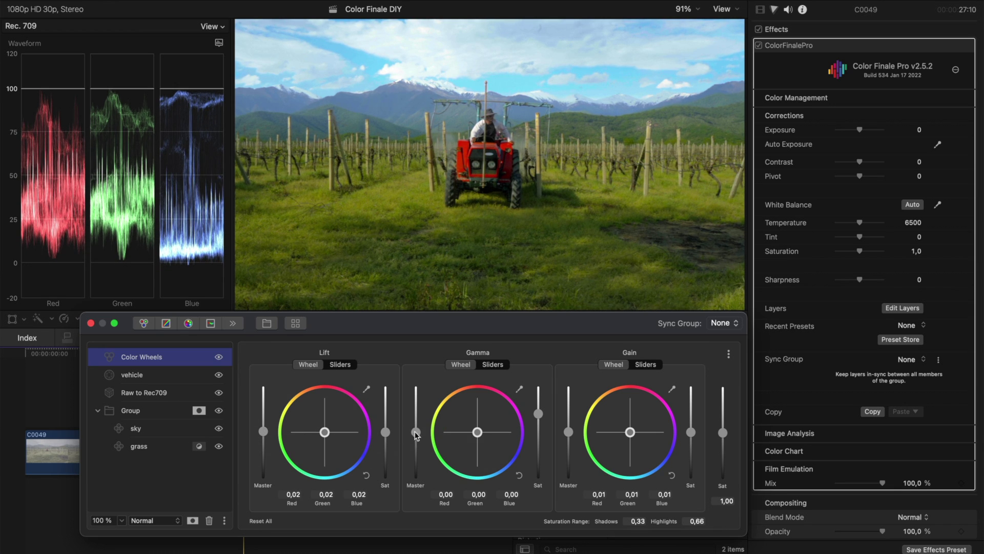
pyautogui.moveTo(416, 434); pyautogui.dragTo(415, 436)
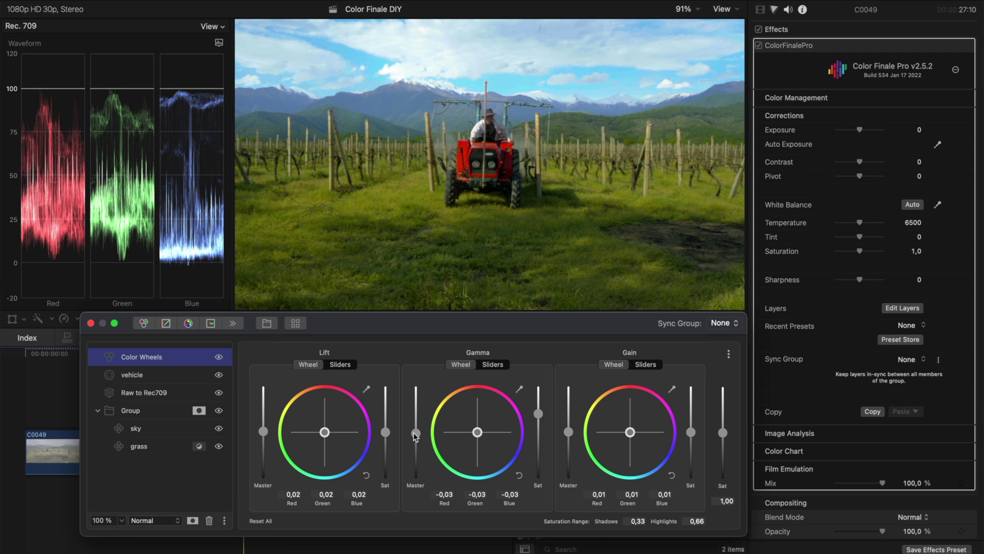
# Step: Enable film grain (amount 33, size 1,35, response 69), close Color Finale and play the clip
pyautogui.scroll(-2, 865, 415)
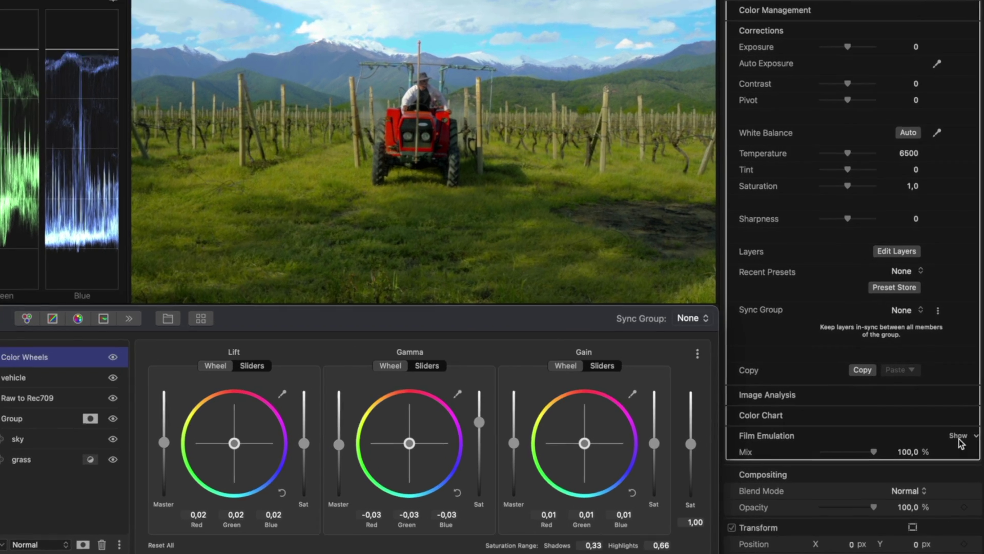
pyautogui.click(958, 431)
pyautogui.scroll(-1, 962, 450)
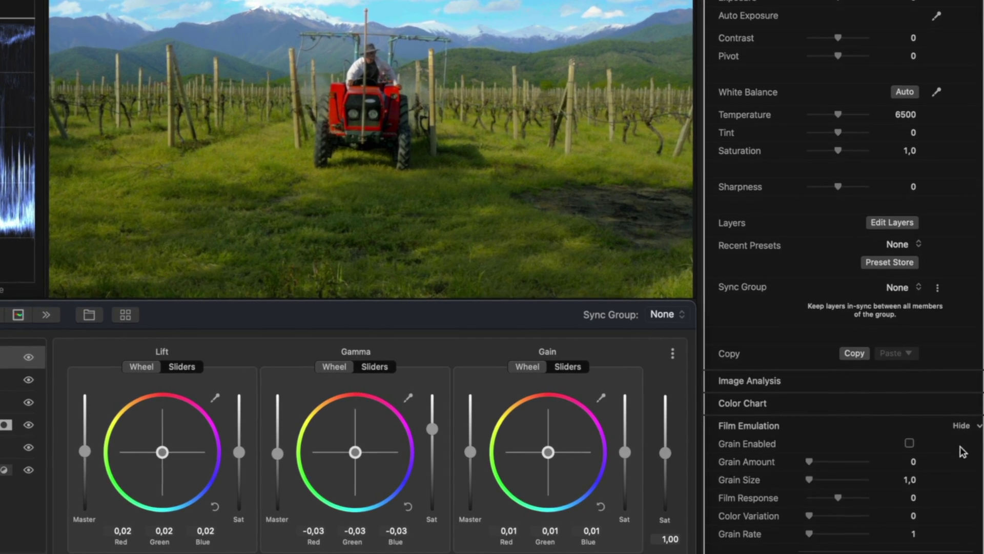
pyautogui.click(910, 443)
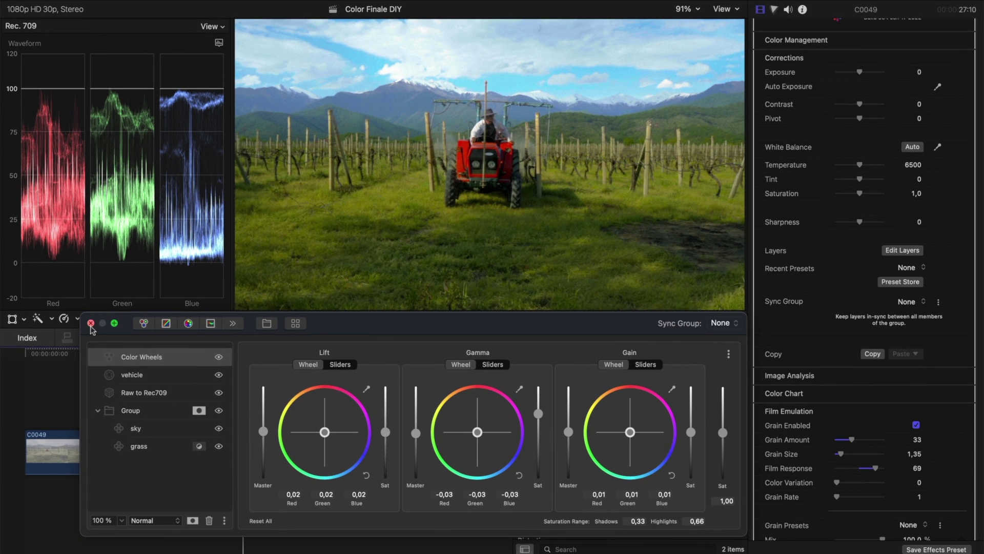
pyautogui.click(91, 323)
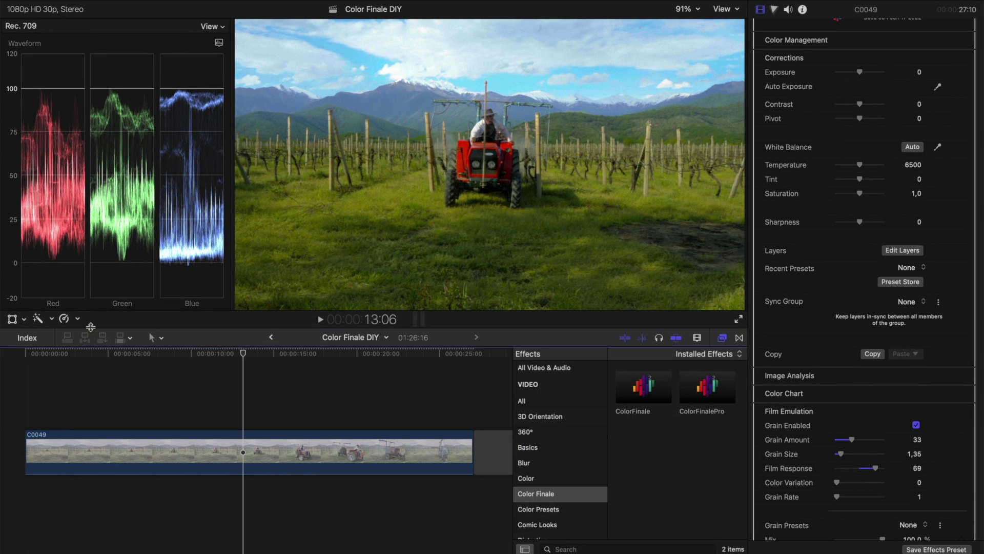
pyautogui.press('space')
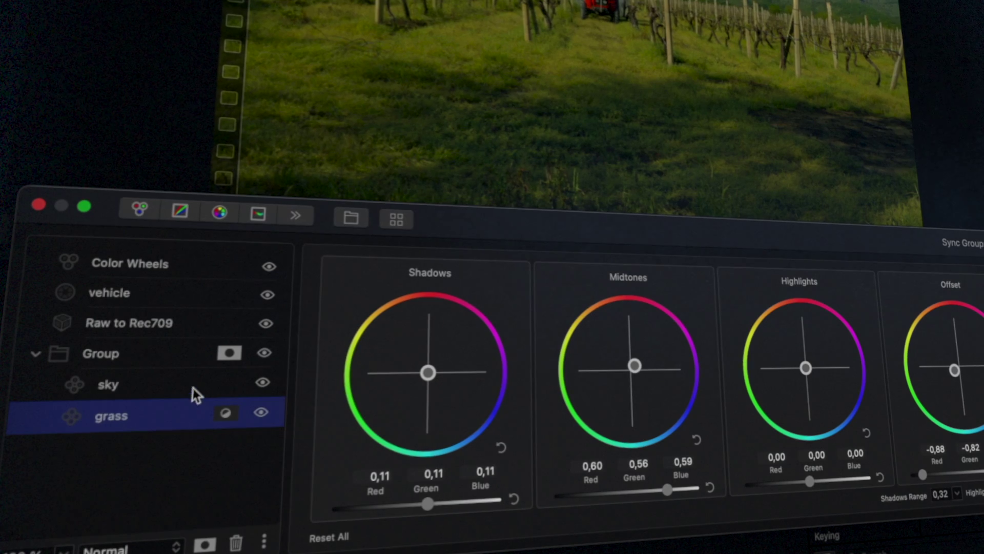
# Step: Review the sky layer, the Group's Edge mask, the vehicle hue adjustments and Color Wheels settings
pyautogui.click(194, 387)
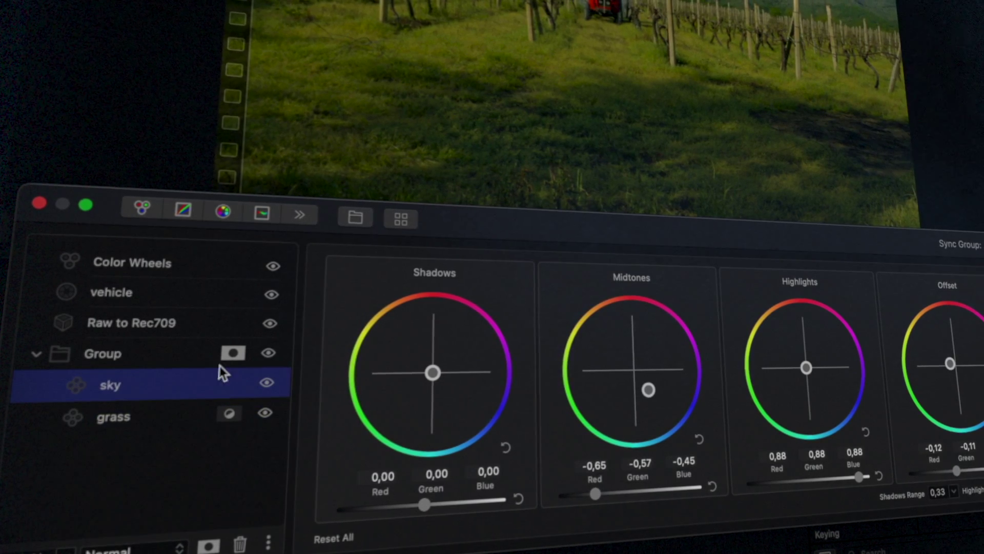
pyautogui.click(231, 352)
pyautogui.click(404, 299)
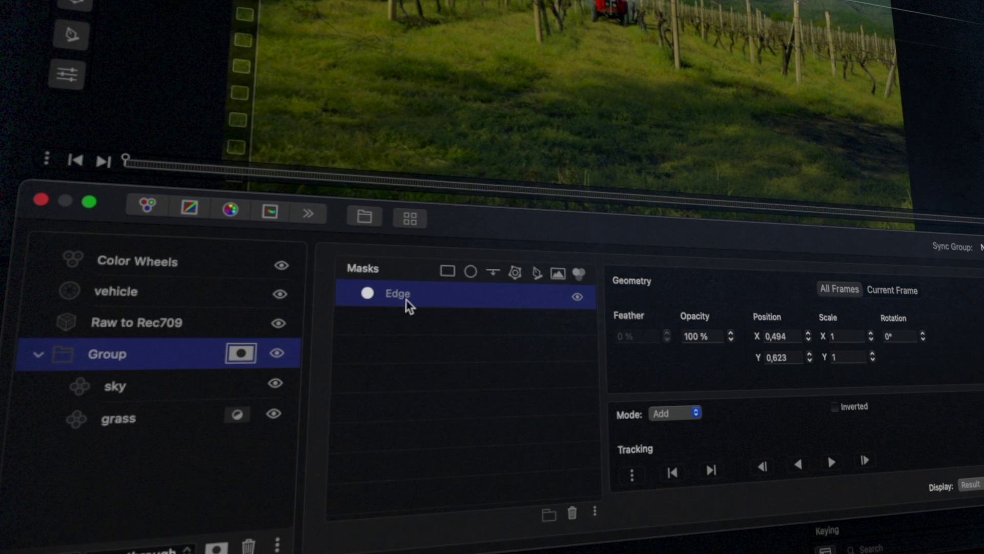
pyautogui.click(270, 293)
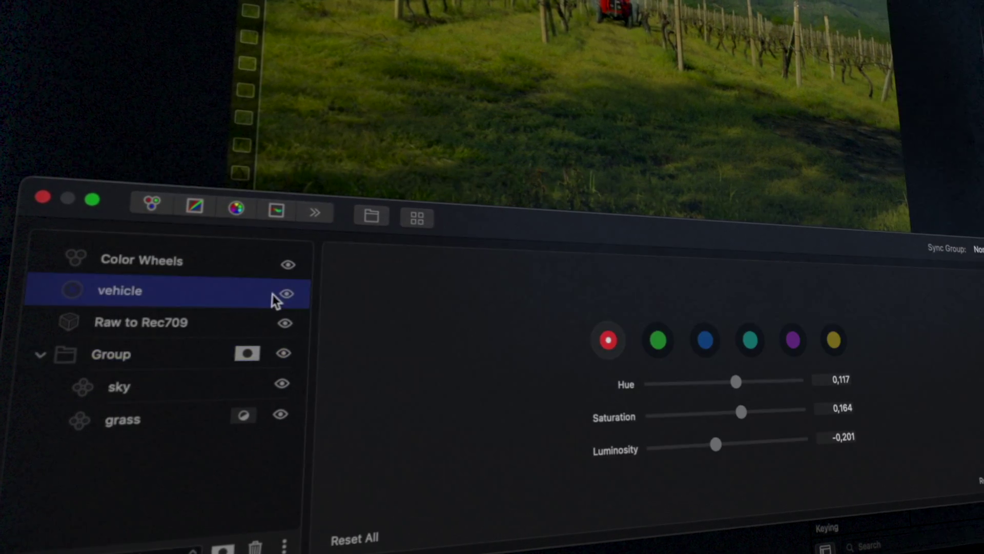
pyautogui.click(248, 270)
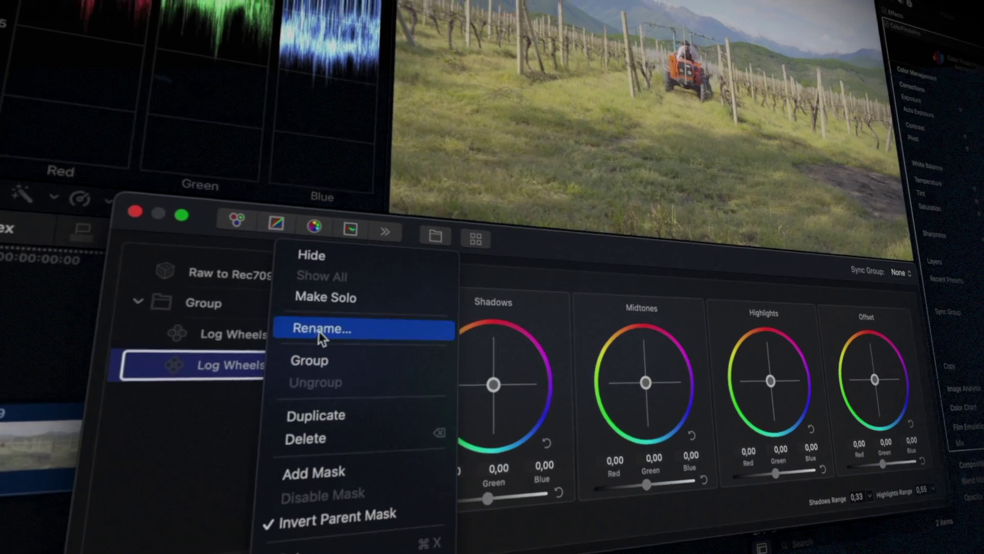
# Step: Rename the Log Wheels layer to 'grass' and lower its Offset to about -0,84
pyautogui.click(318, 332)
pyautogui.write('gras')
pyautogui.write('s')
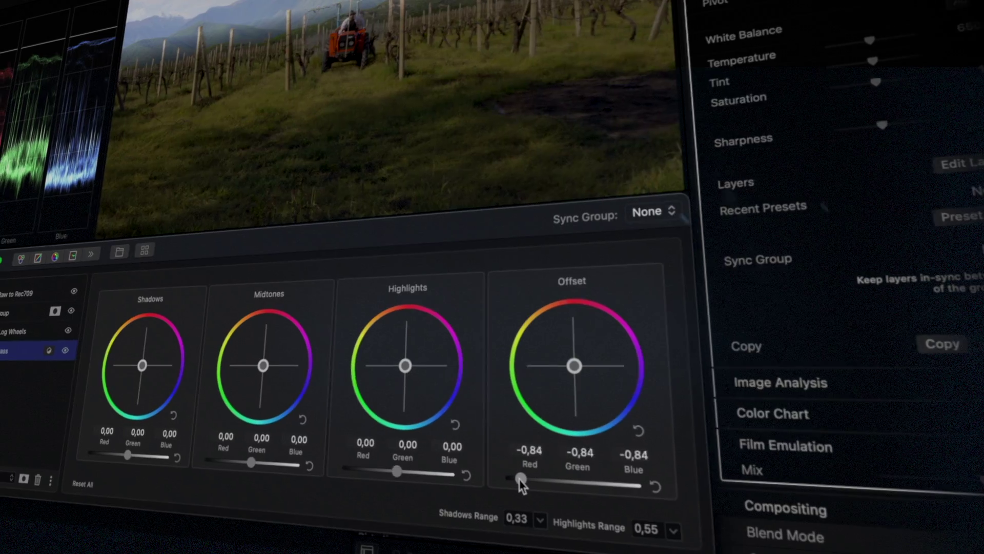
pyautogui.moveTo(521, 476); pyautogui.dragTo(564, 492)
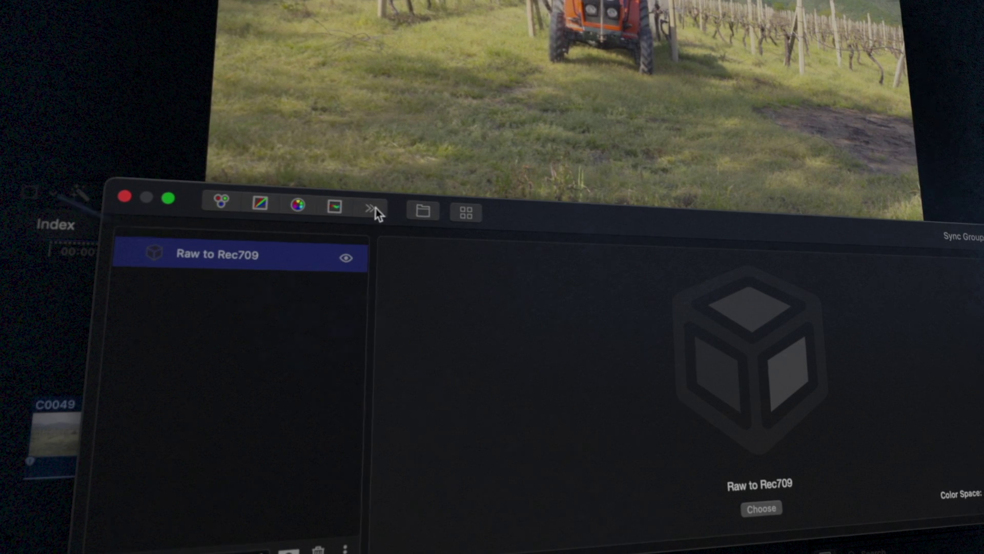
# Step: Add a Log Wheels layer and place it below Raw to Rec709
pyautogui.click(373, 208)
pyautogui.click(405, 322)
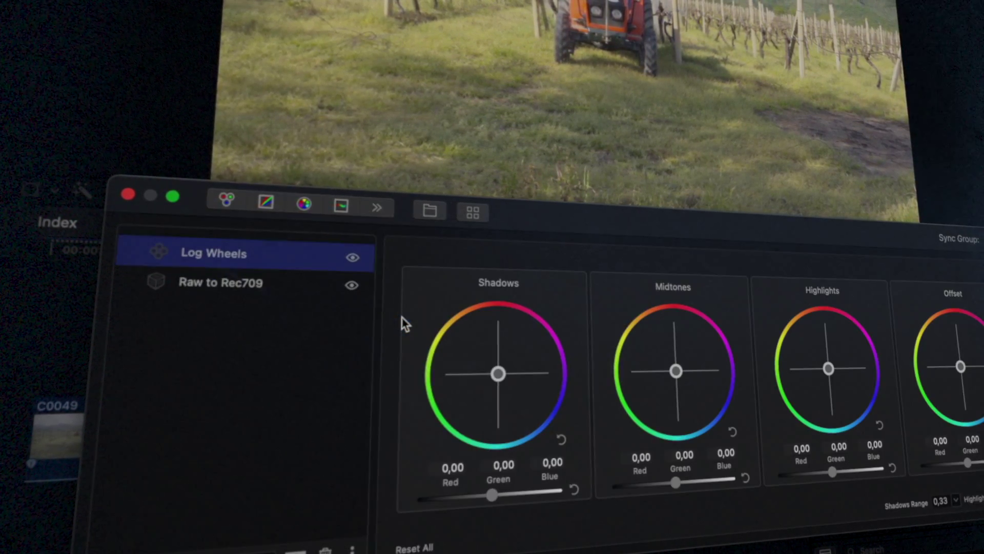
pyautogui.moveTo(337, 266); pyautogui.dragTo(315, 295)
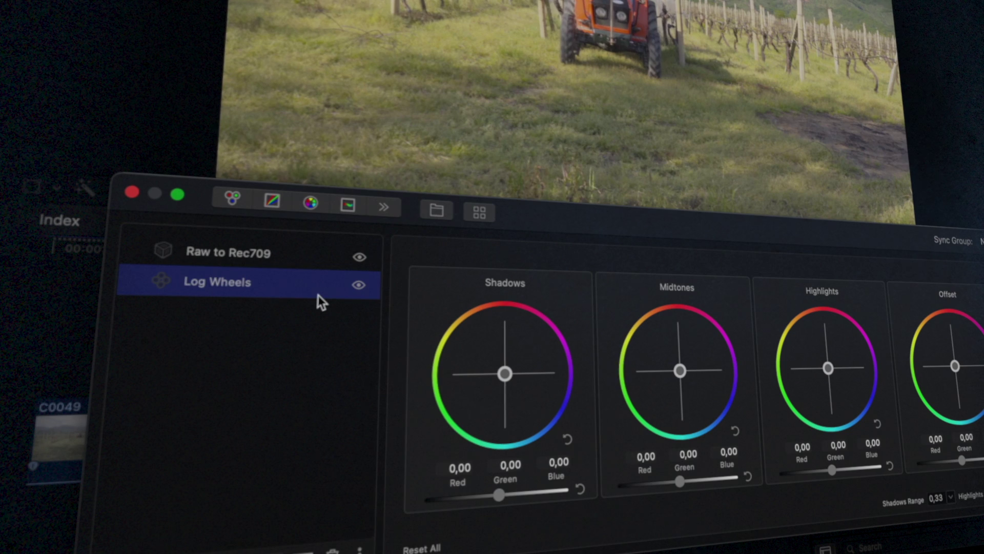
# Step: Add Color Wheels and Curves layers, put Color Wheels on top, and select Log Wheels
pyautogui.click(232, 200)
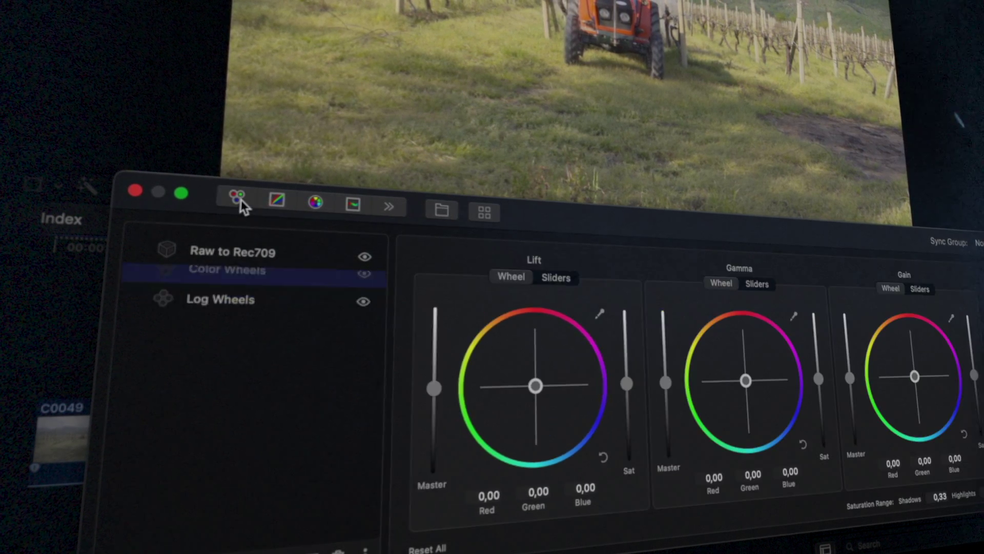
pyautogui.click(279, 201)
pyautogui.moveTo(260, 246)
pyautogui.mouseDown()
pyautogui.moveTo(251, 295)
pyautogui.moveTo(267, 240)
pyautogui.mouseUp()
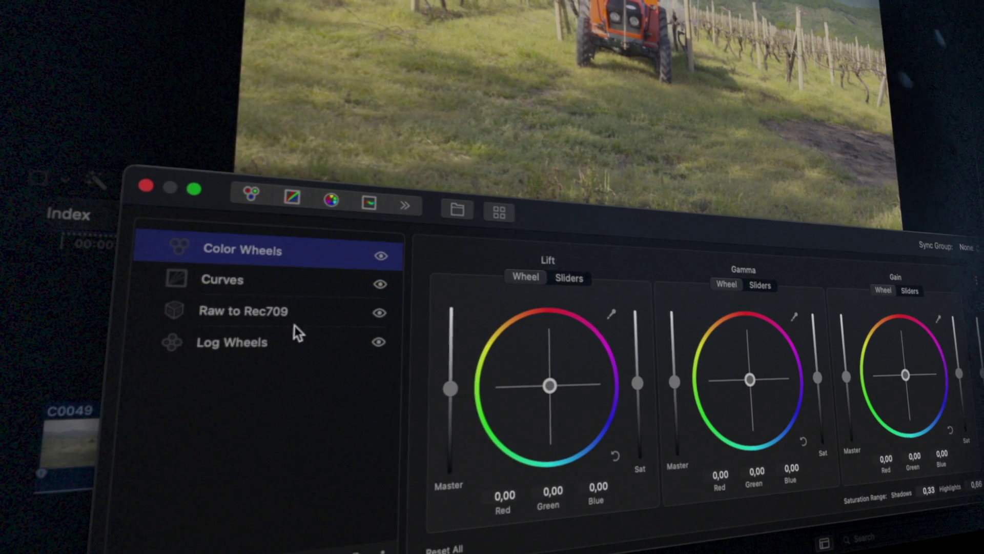
pyautogui.click(296, 340)
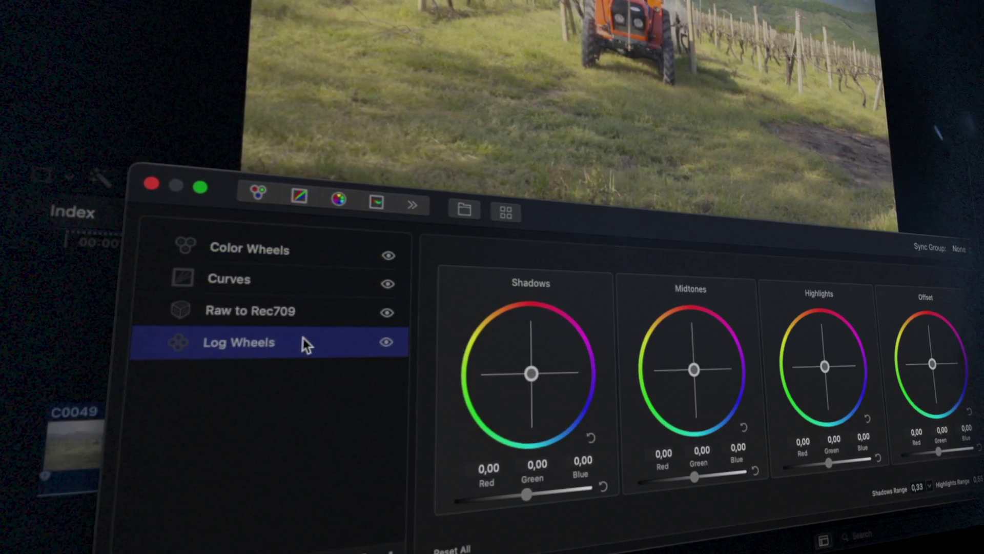